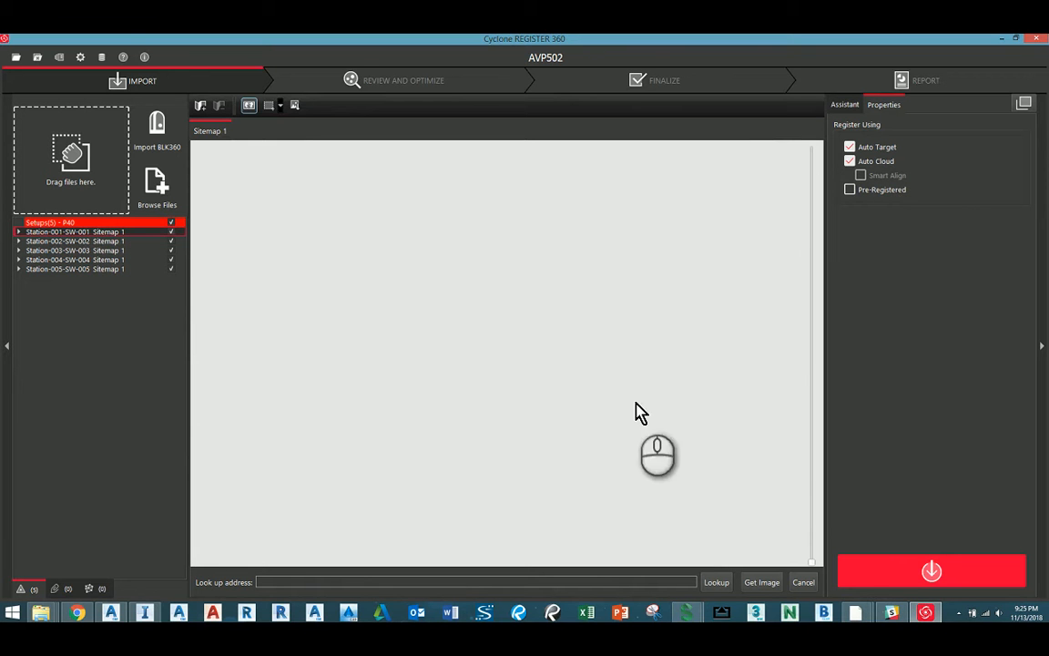
Import the five P40 setups and select the linked stations Station-001-SW-001 and Station-003-SW-003 on the sitemap for inspection
click(931, 570)
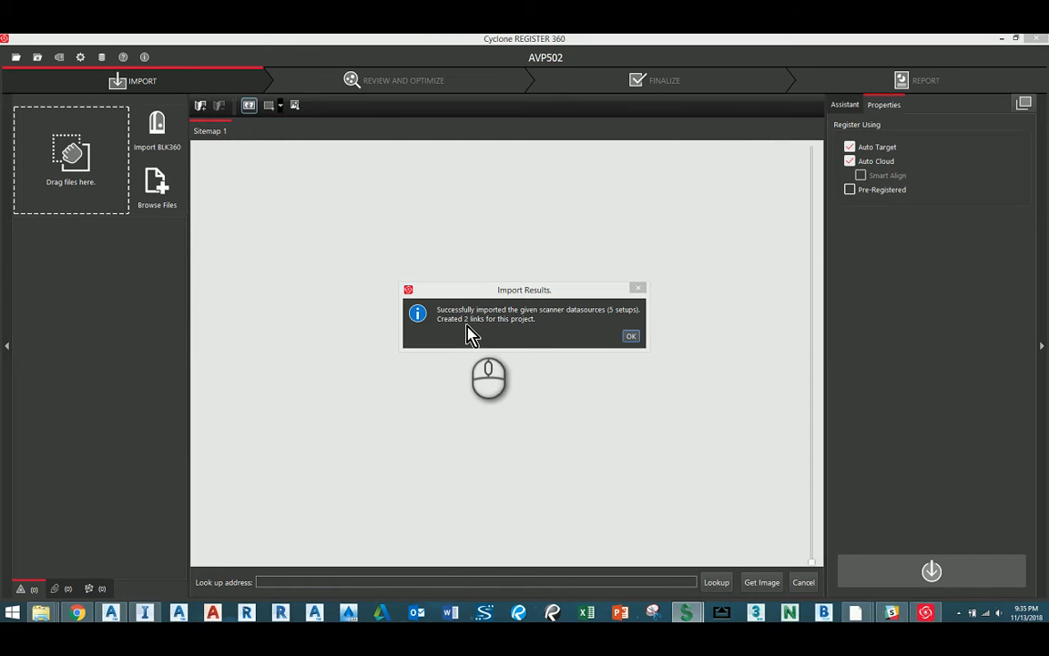
click(631, 337)
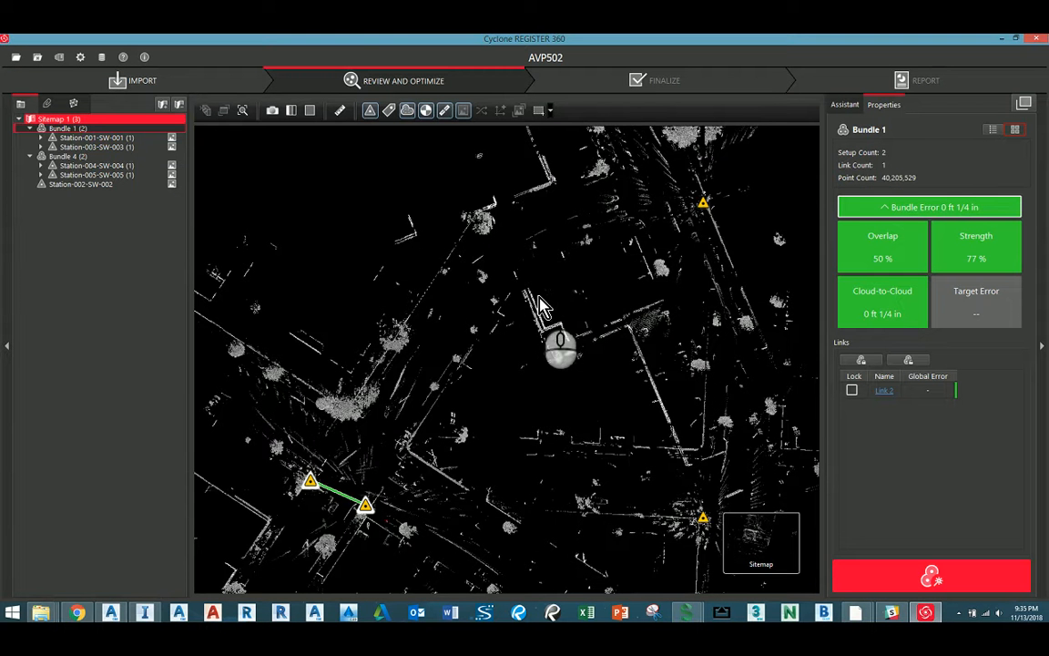
click(363, 506)
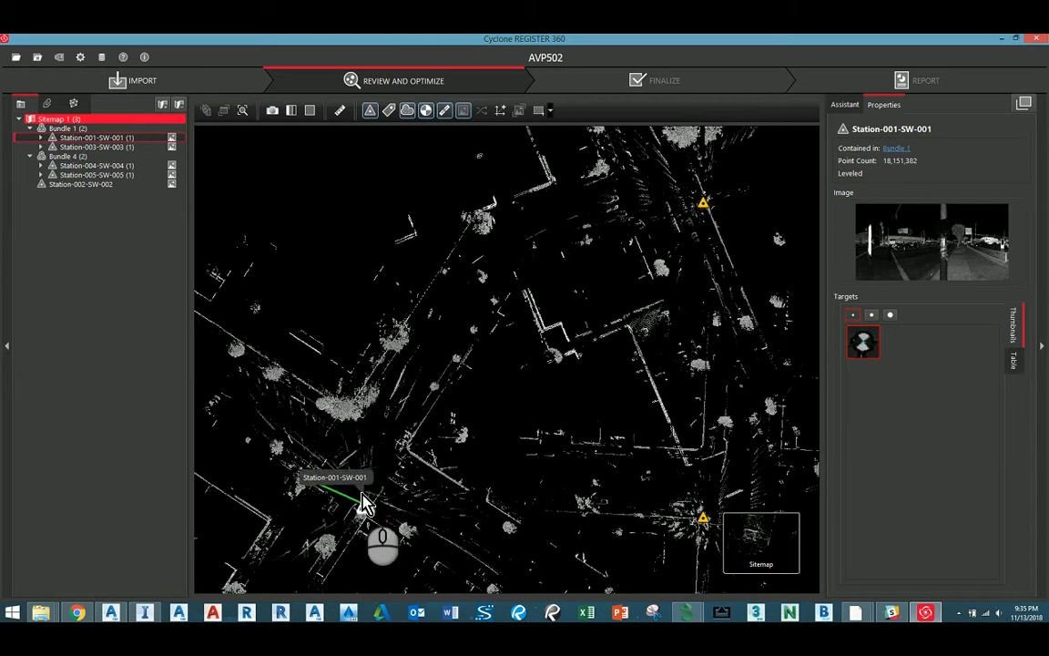
click(312, 483)
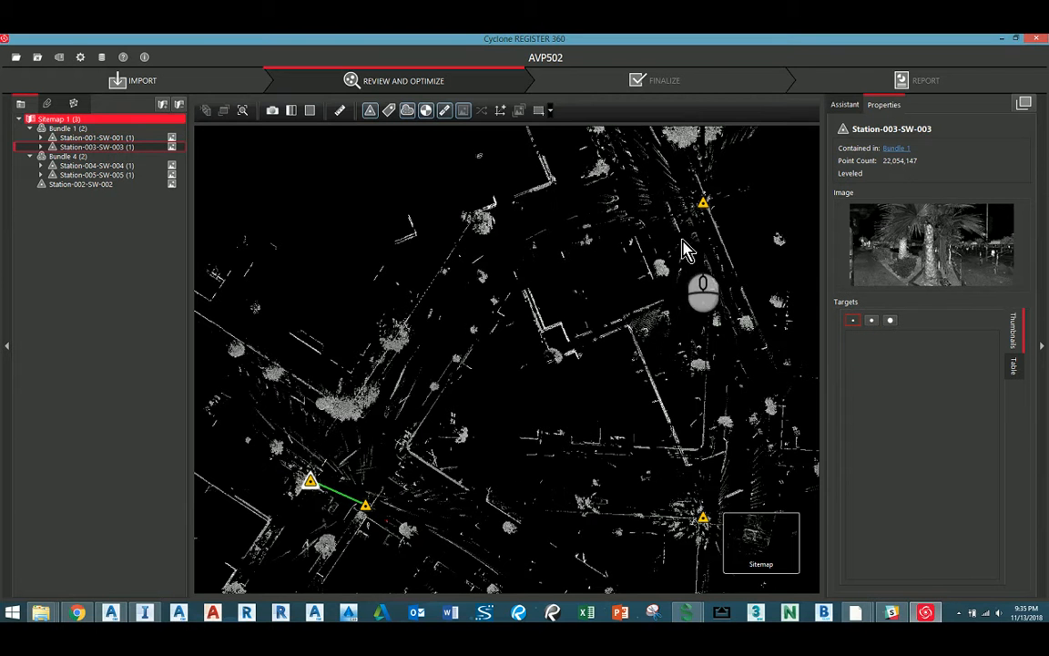
scroll(635, 321, down, 4)
scroll(629, 353, up, 2)
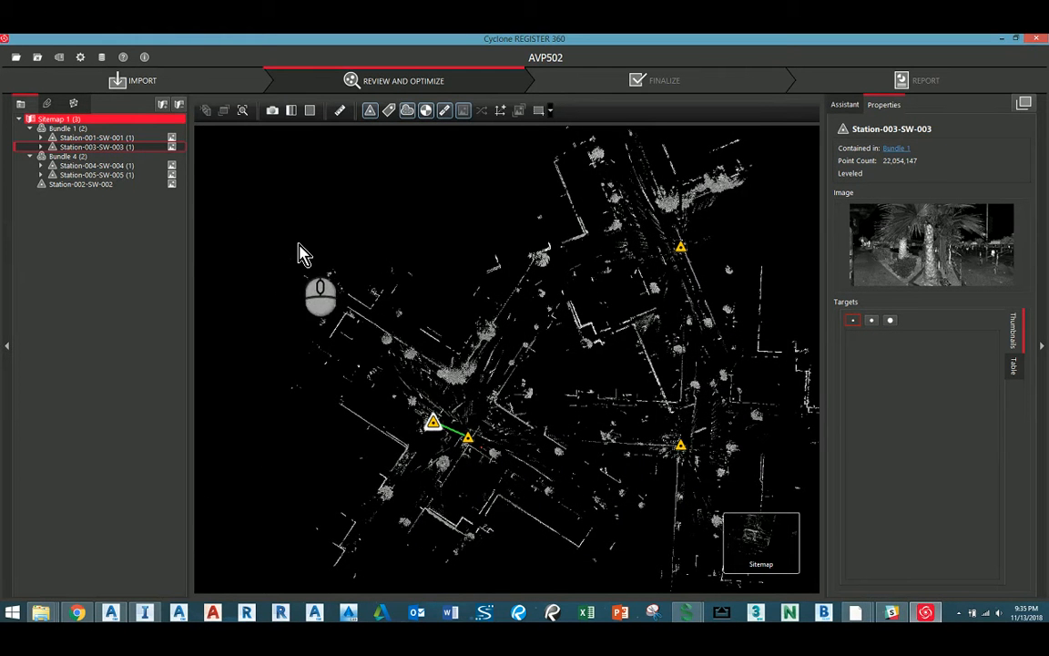
Delete all links of Station-004-SW-004 and remove that setup from the project
click(106, 166)
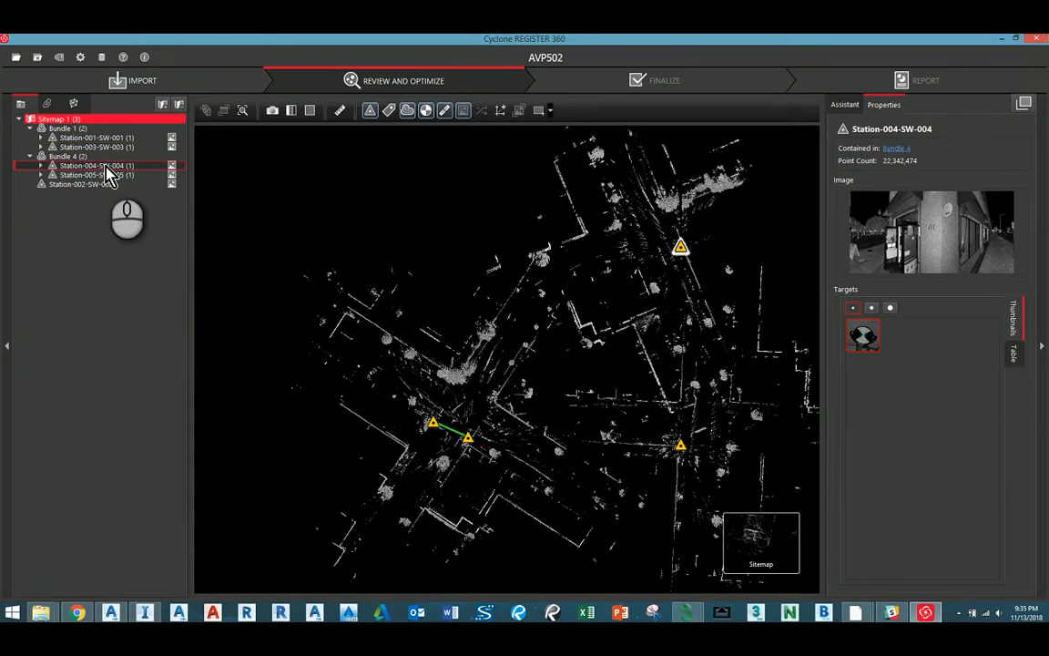
right_click(105, 168)
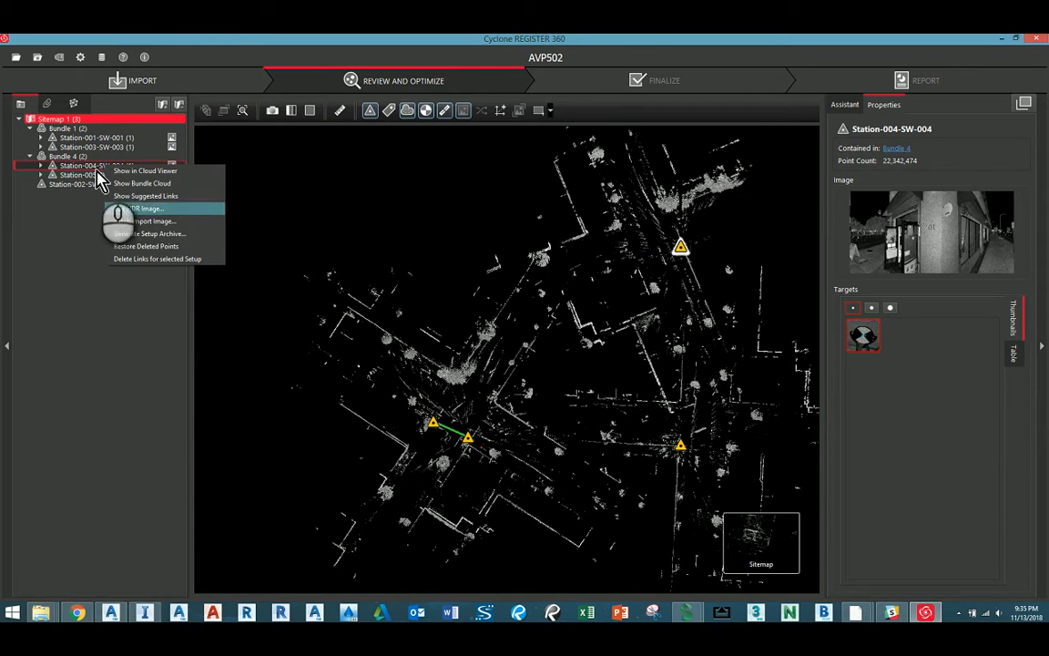
click(141, 260)
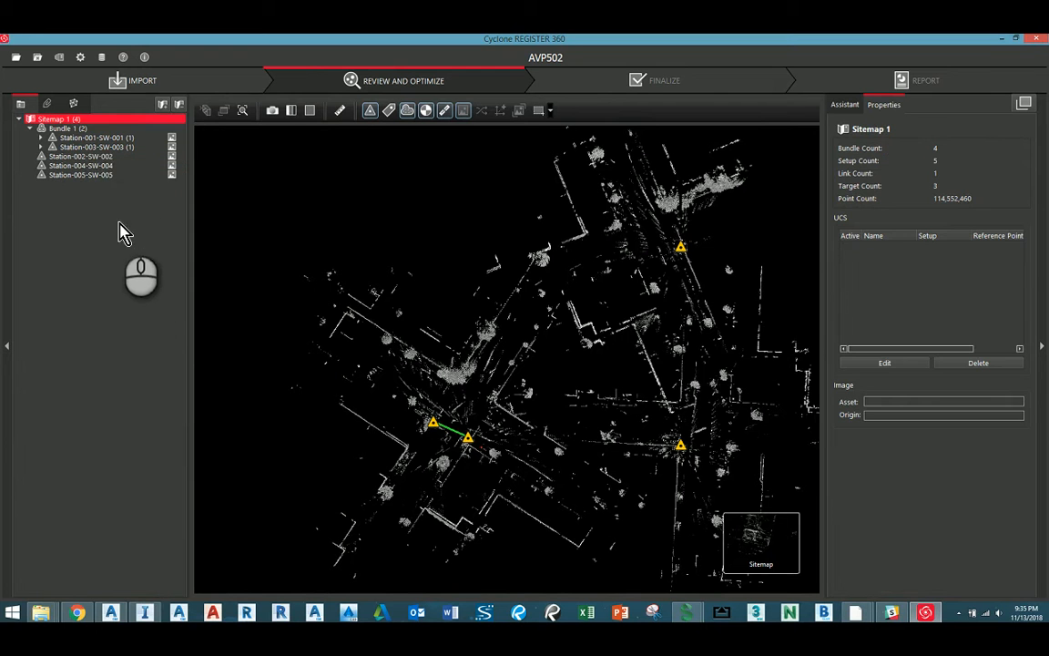
right_click(89, 167)
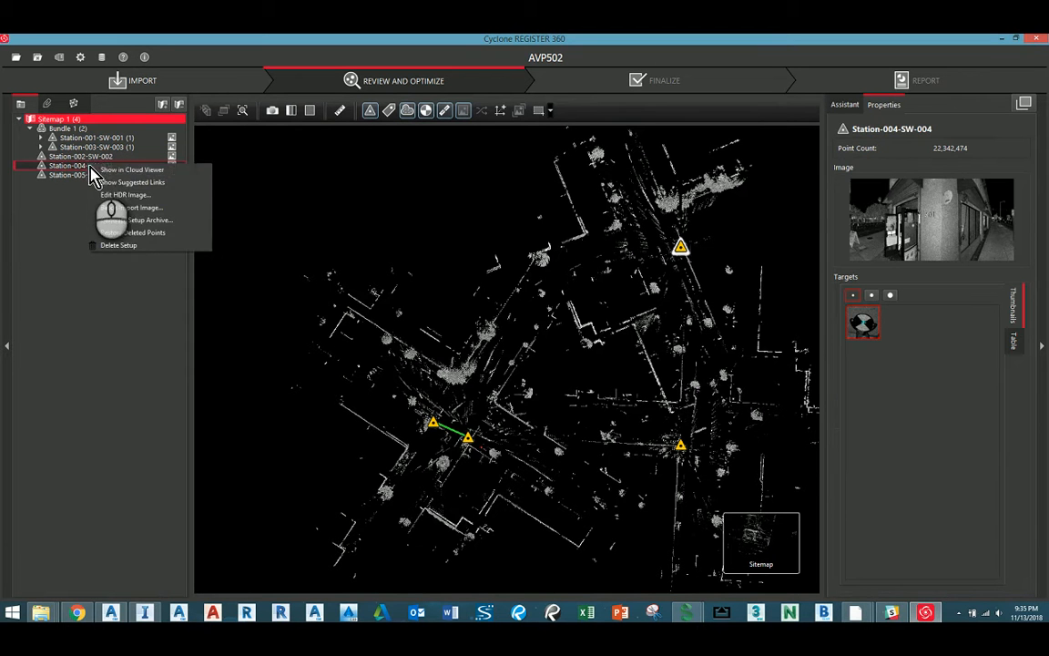
click(141, 276)
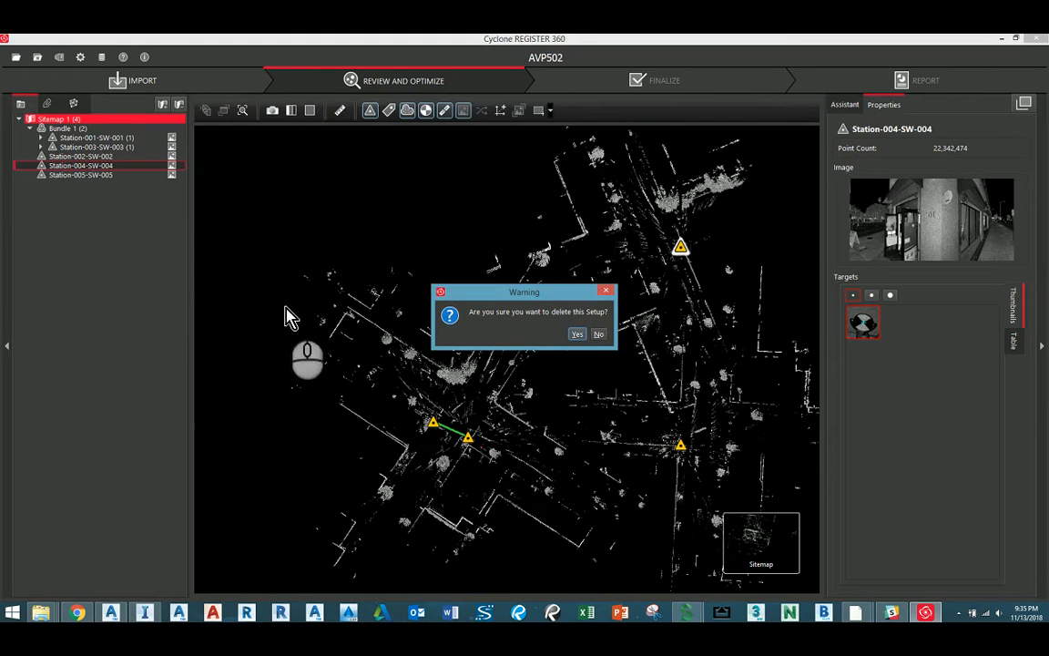
click(579, 335)
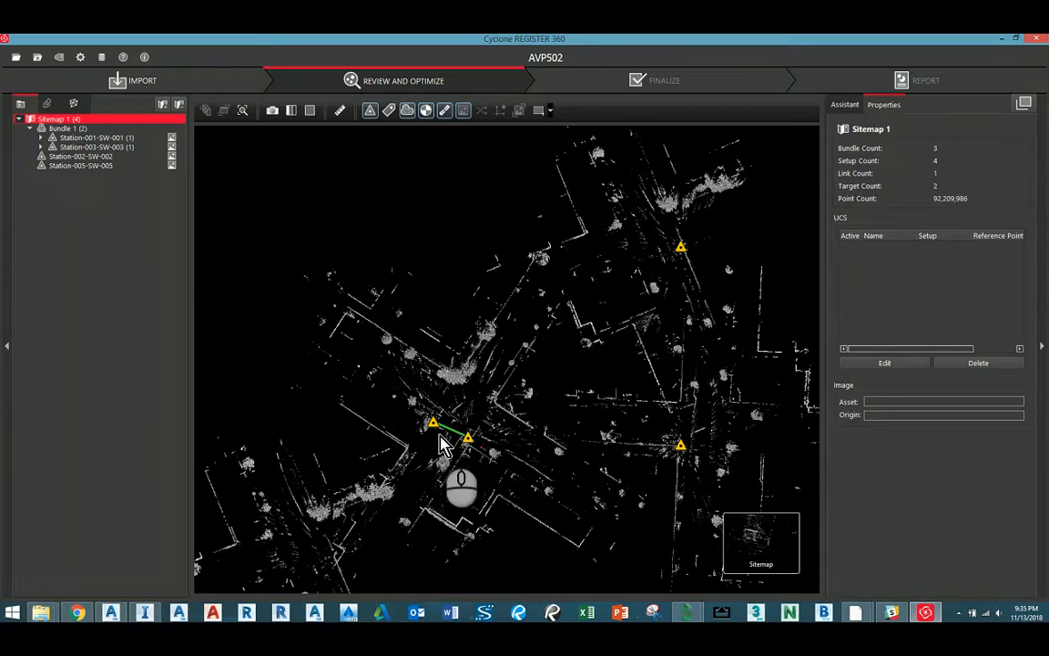
drag(440, 446, 507, 421)
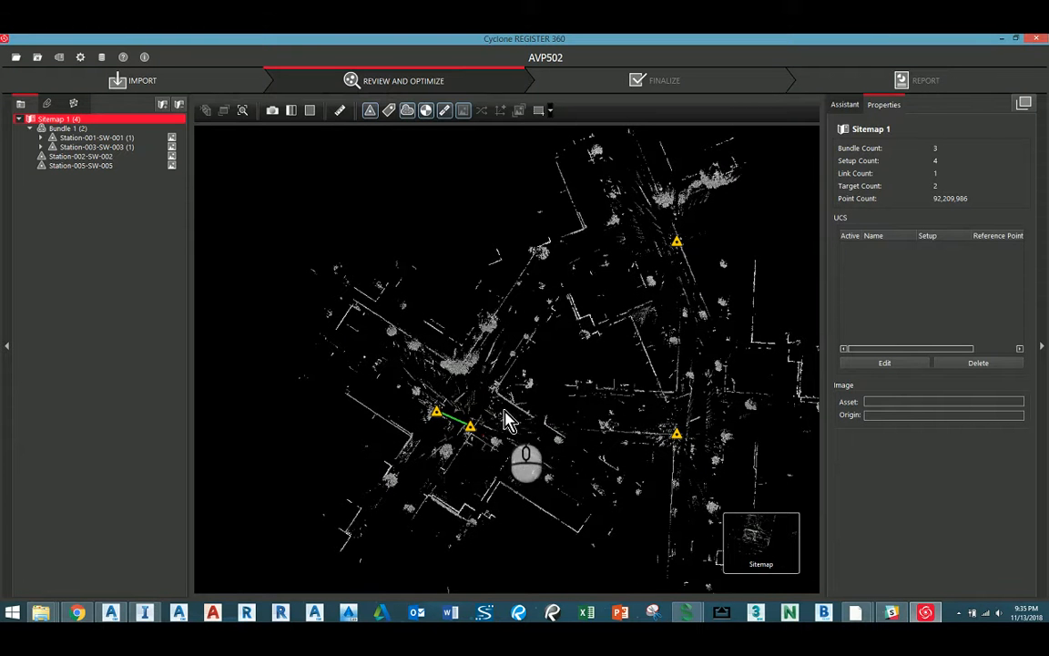
click(469, 426)
scroll(471, 434, up, 3)
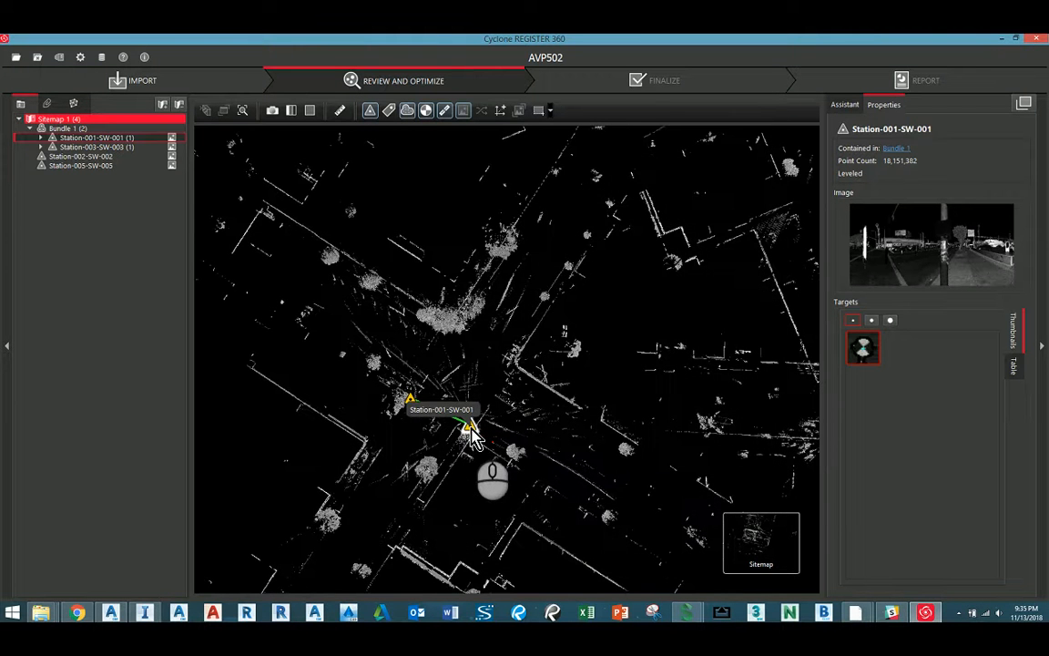
scroll(471, 433, down, 3)
mouse_move(681, 612)
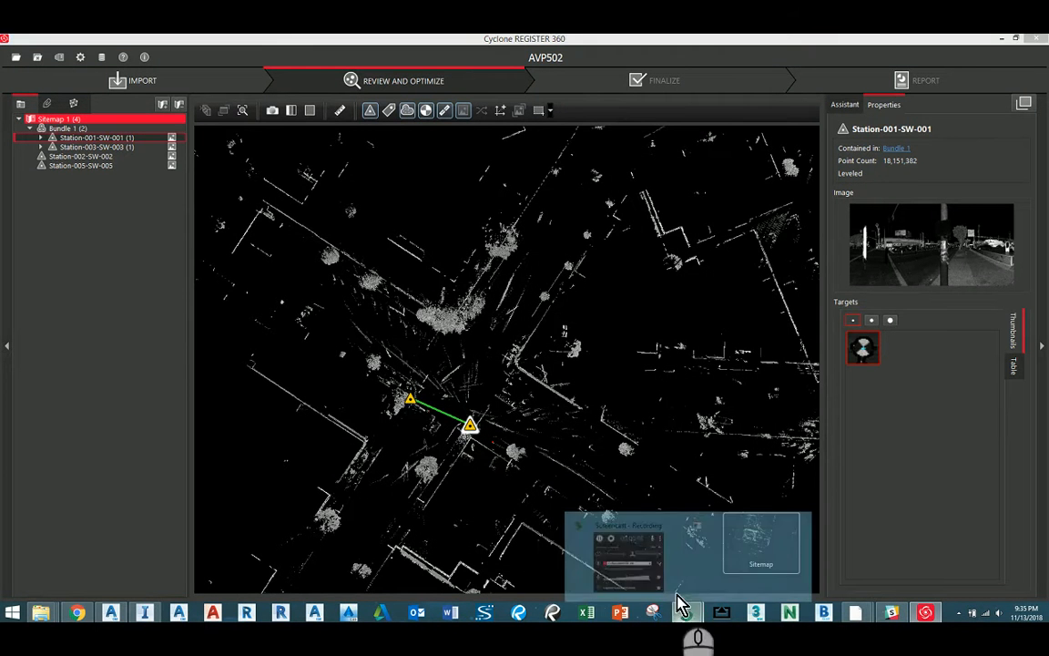
click(641, 557)
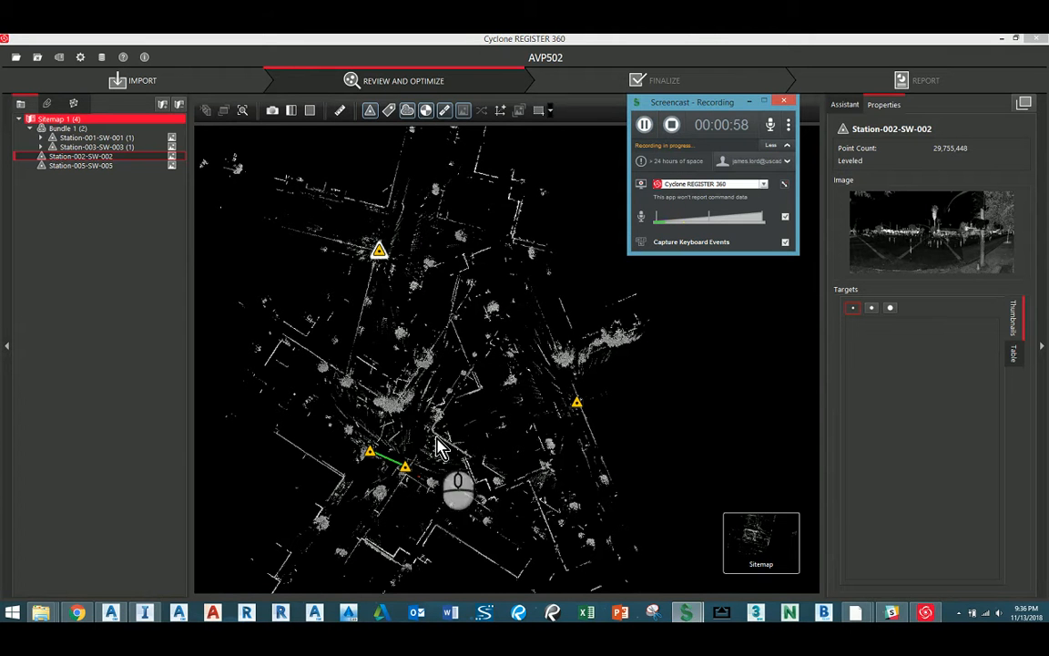
Rotate Station-002-SW-002 on the sitemap to match the street layout and place it just above Station-003-SW-003
mouse_move(378, 254)
mouse_down()
mouse_move(399, 275)
mouse_move(377, 296)
mouse_move(378, 334)
mouse_move(389, 275)
mouse_move(337, 352)
mouse_move(353, 368)
mouse_move(370, 355)
mouse_move(339, 342)
mouse_move(335, 354)
mouse_up()
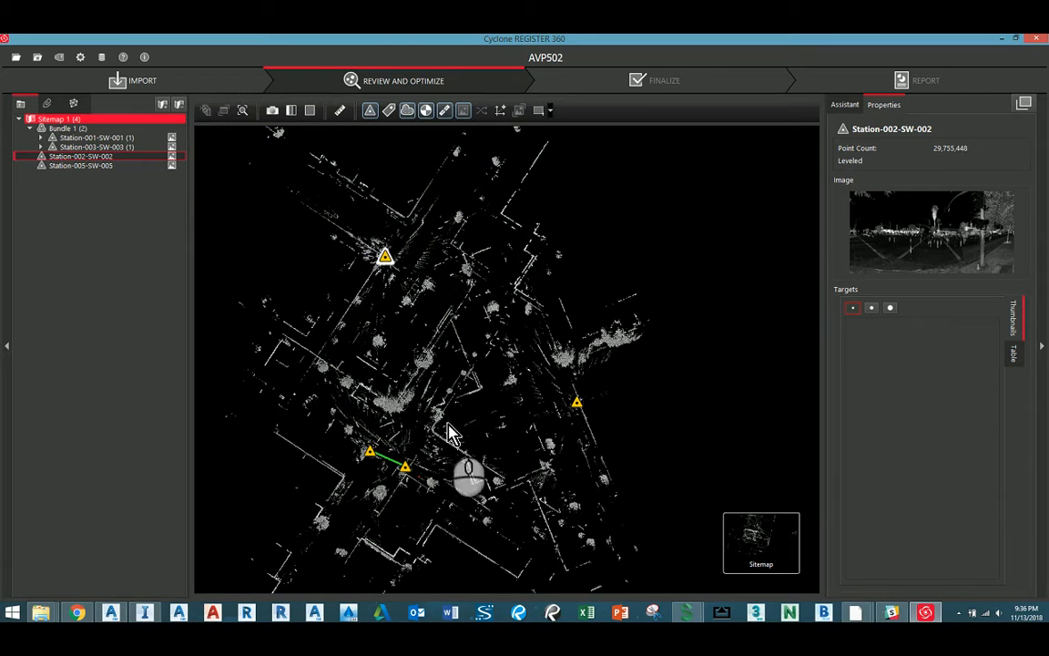
mouse_move(387, 262)
mouse_down()
mouse_move(382, 426)
mouse_move(351, 443)
mouse_move(374, 432)
mouse_up()
scroll(373, 440, up, 5)
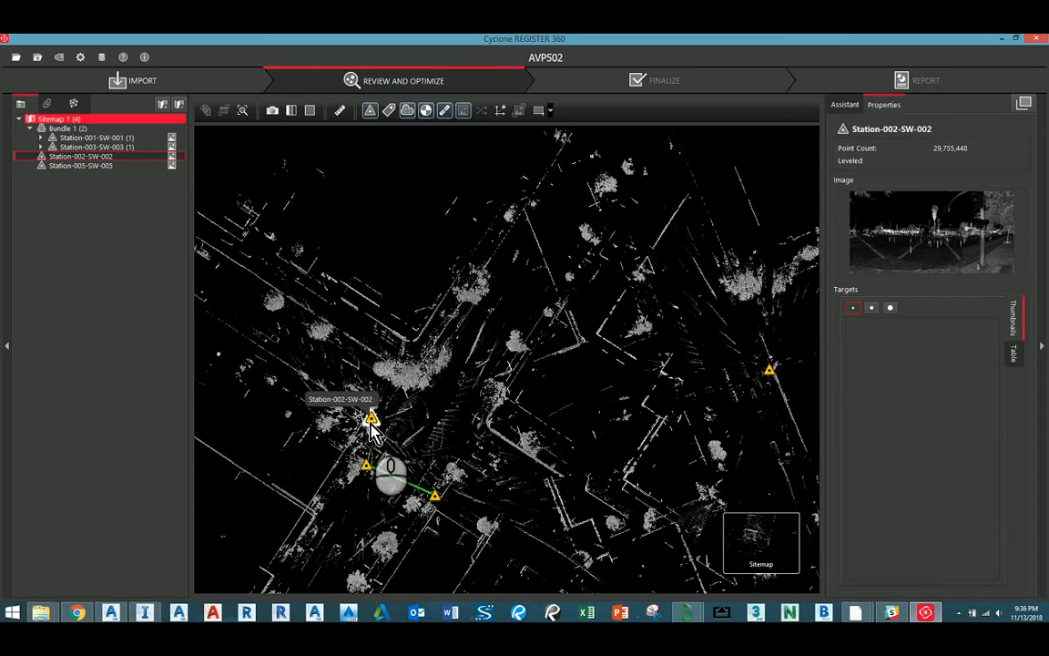
click(688, 612)
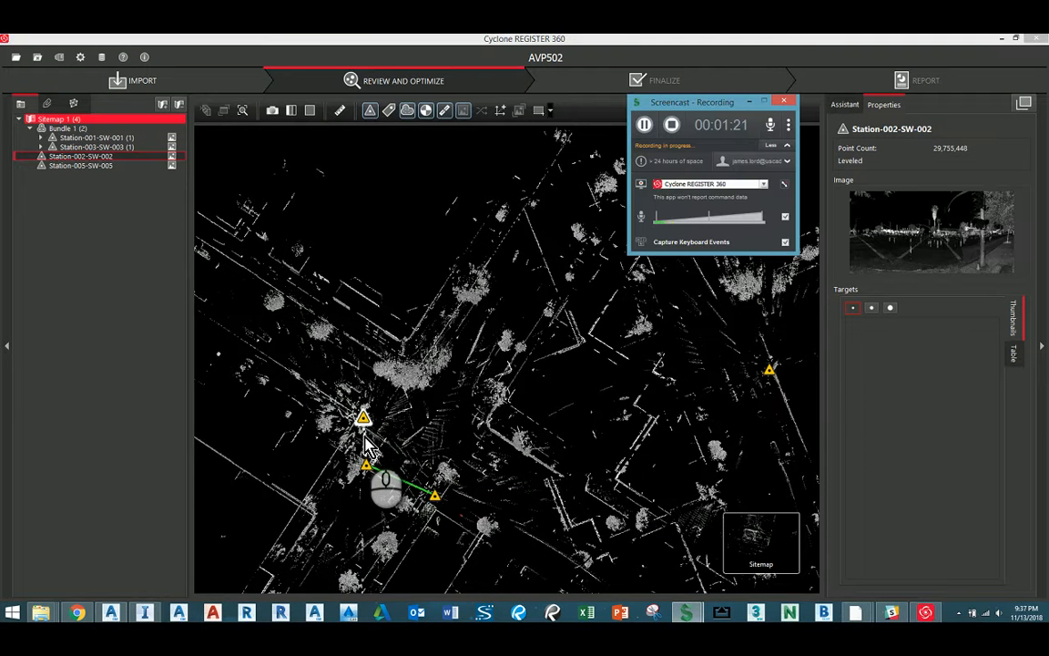
click(368, 446)
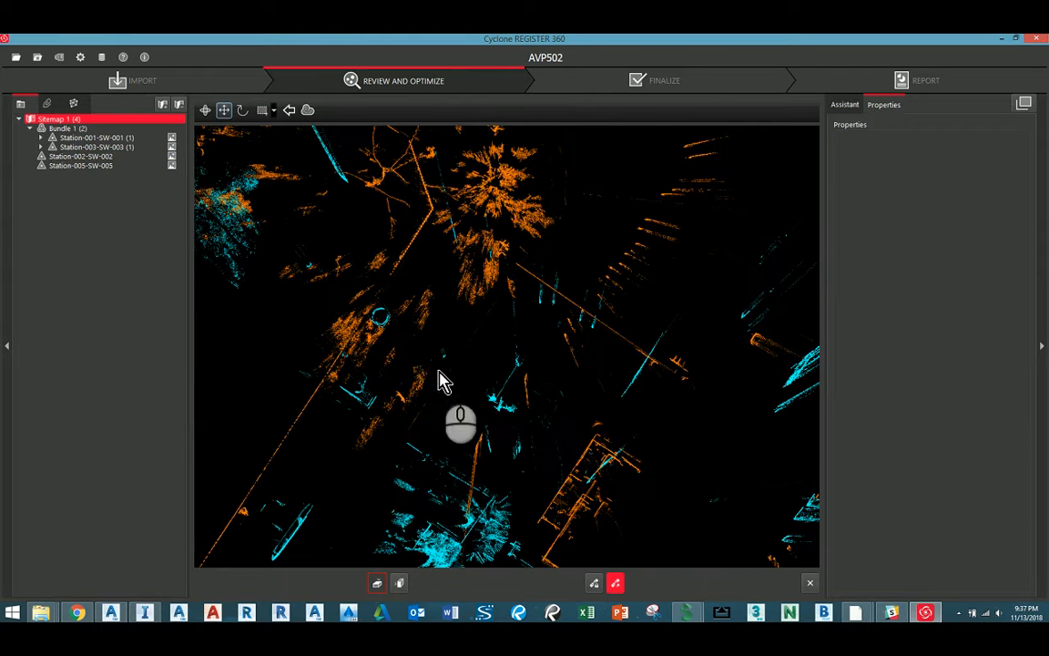
Move the cyan scan in the plan view so its building corner meets the matching corner of the orange scan
scroll(445, 303, down, 4)
scroll(445, 304, up, 1)
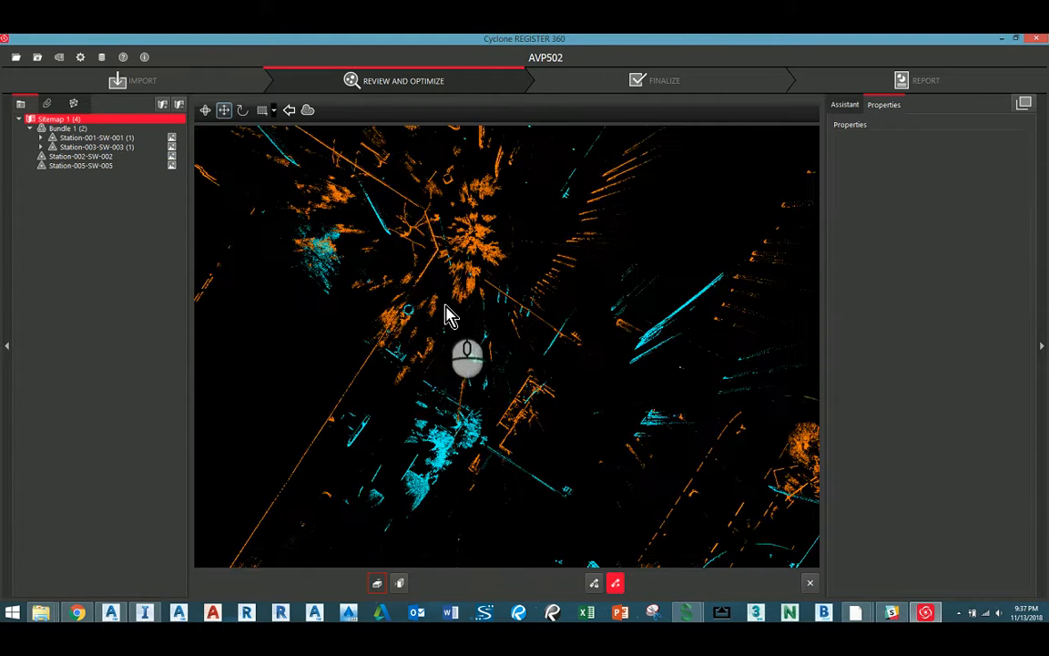
scroll(447, 308, down, 4)
scroll(515, 239, down, 2)
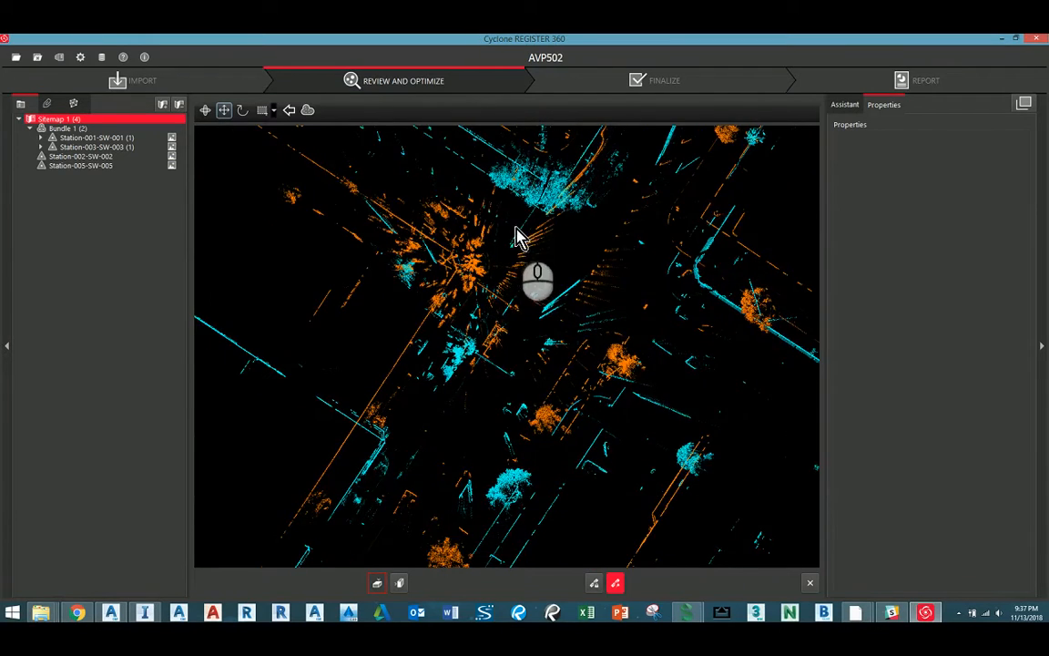
drag(490, 304, 368, 193)
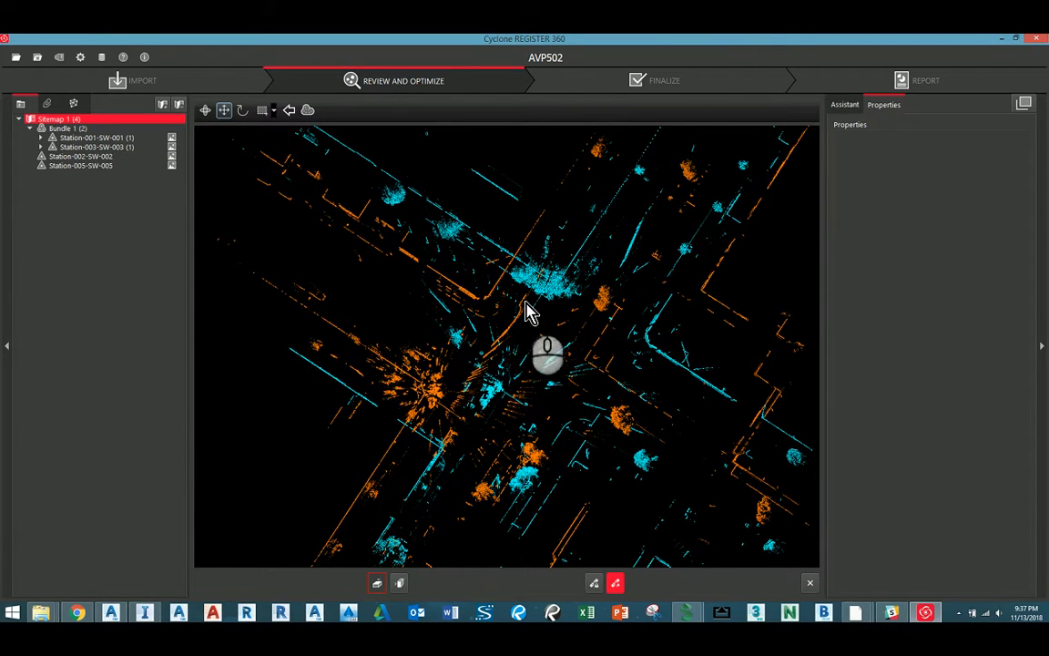
drag(528, 311, 547, 455)
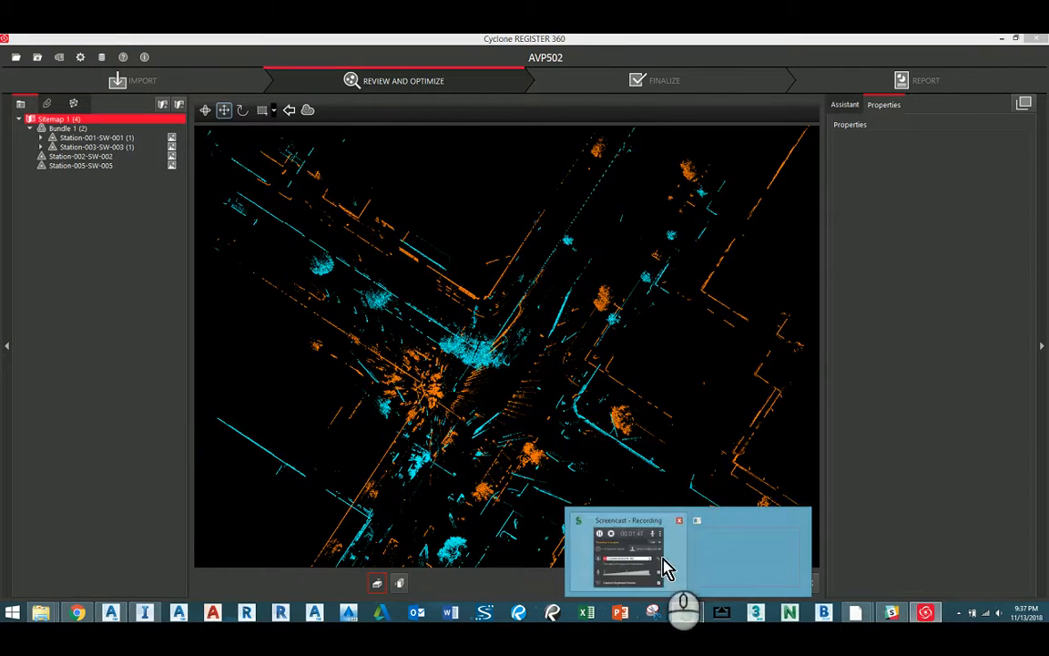
click(663, 569)
click(486, 312)
scroll(489, 314, up, 5)
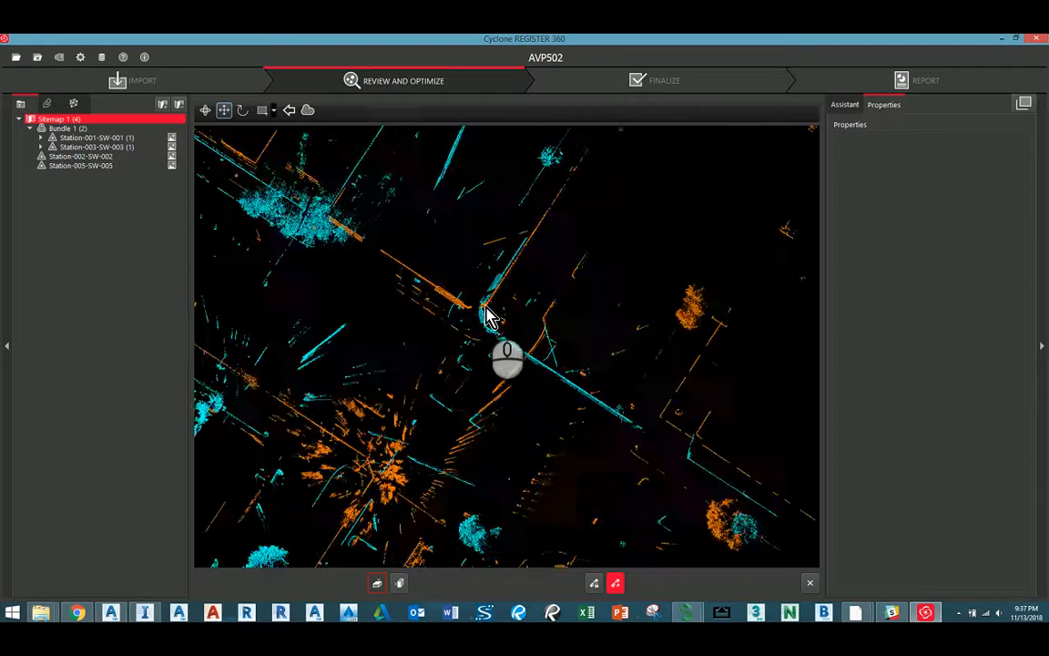
scroll(489, 326, up, 5)
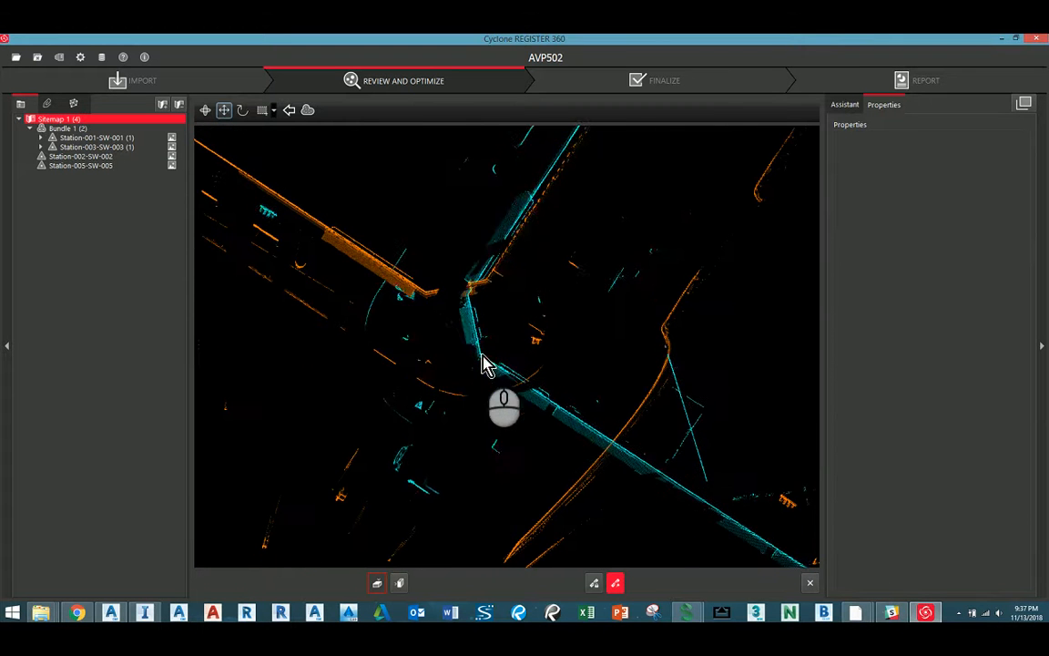
scroll(438, 337, up, 2)
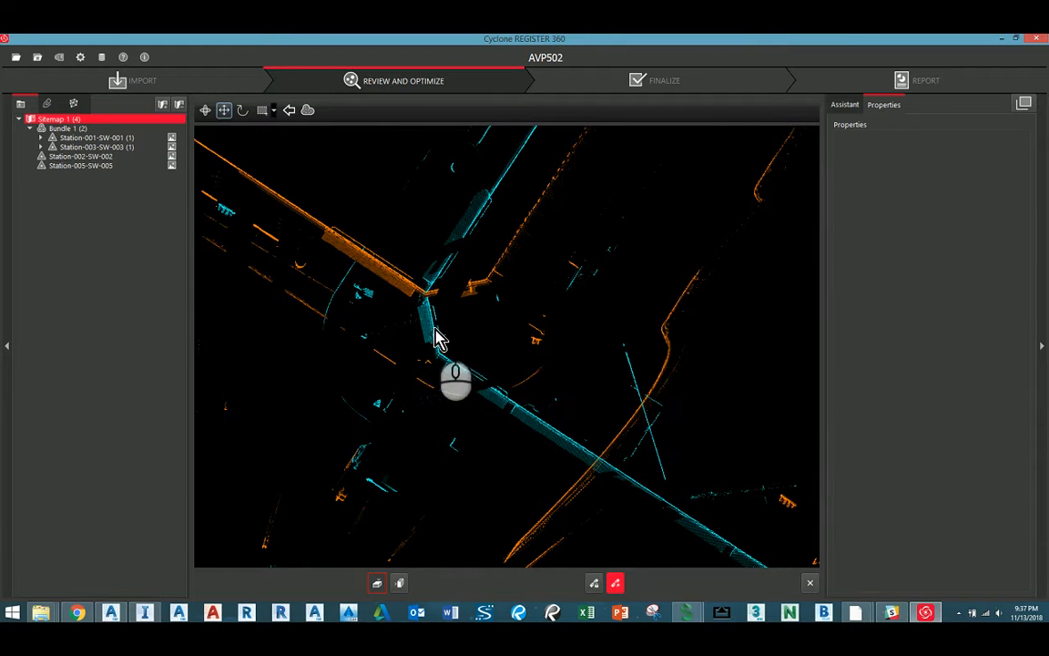
Rotate the cyan scan until its building walls run parallel to the orange scan's walls at the street corner
click(242, 111)
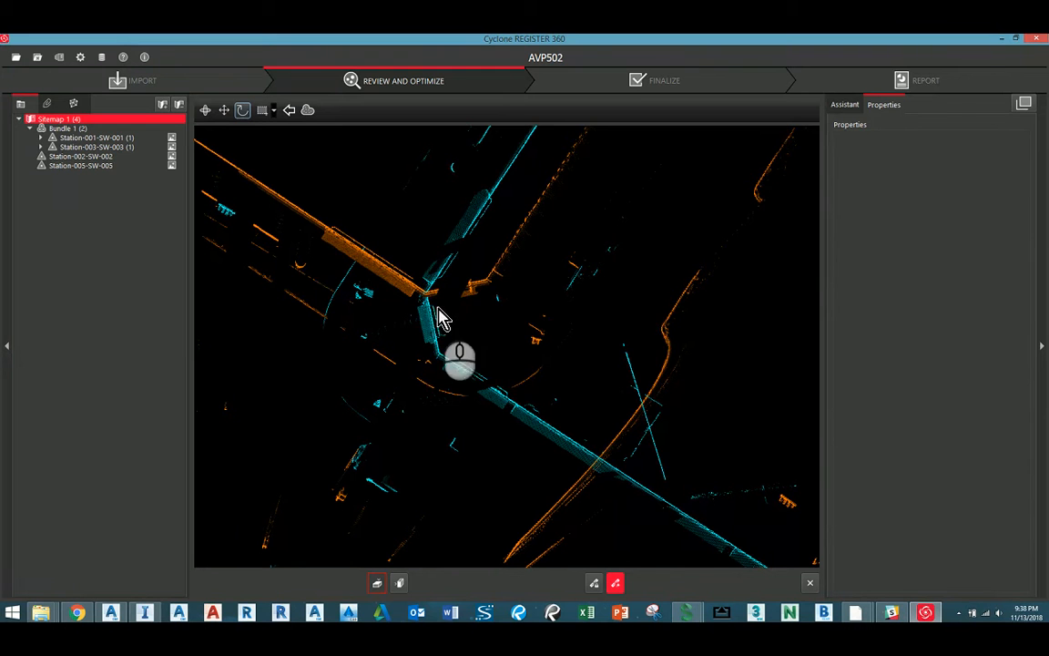
drag(431, 305, 519, 238)
scroll(510, 301, down, 6)
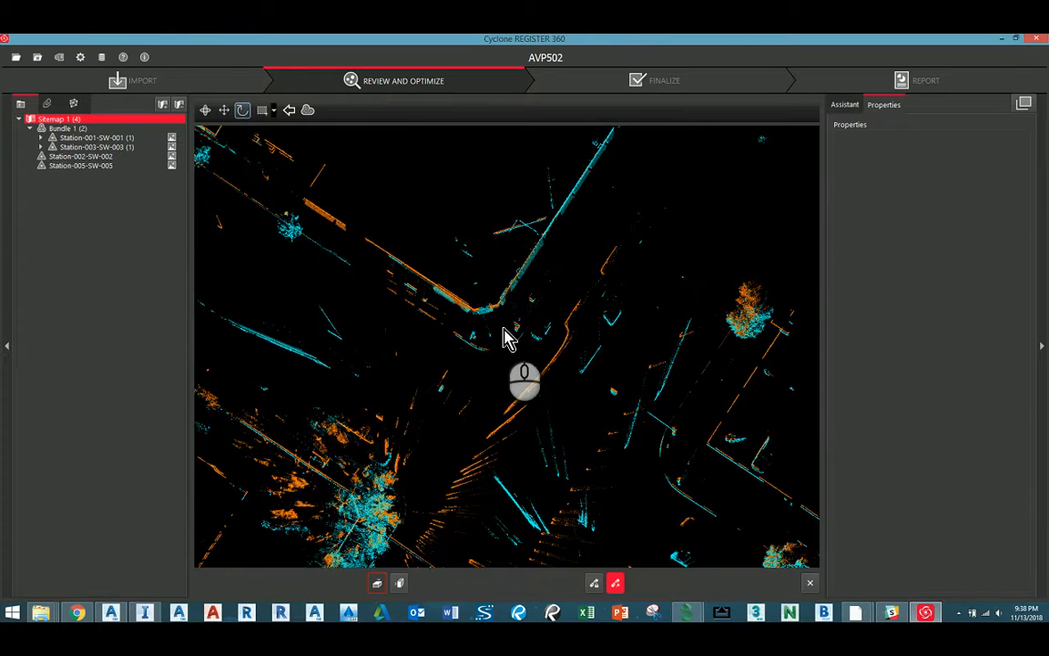
scroll(489, 371, down, 2)
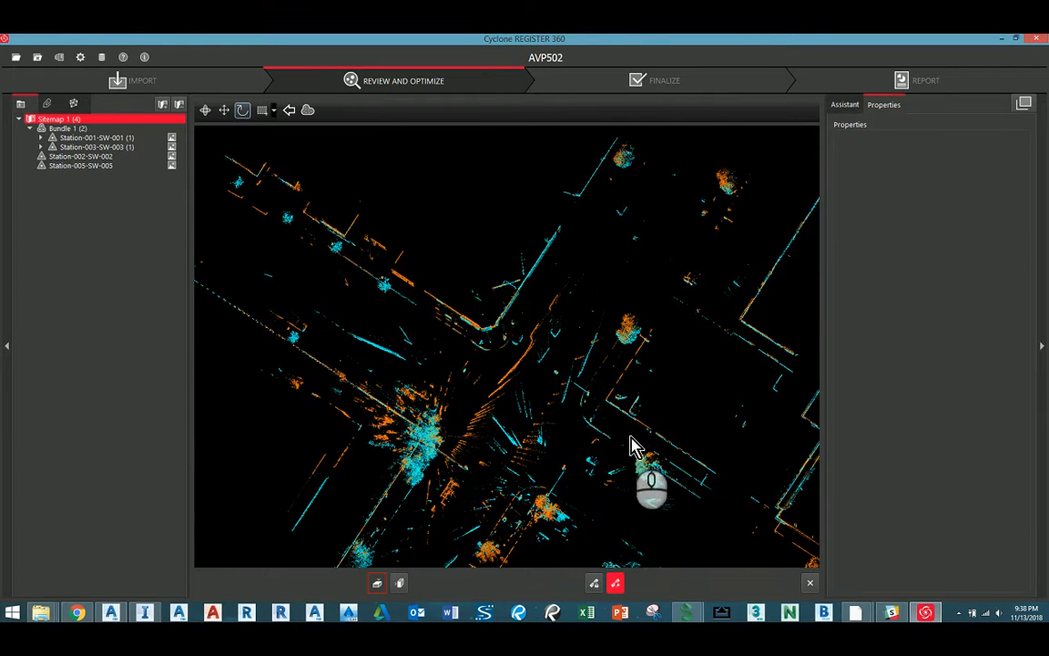
Nudge the cyan scan onto the orange wall lines at the distant stepped building corner and check the overlap at the street corner
scroll(610, 428, up, 8)
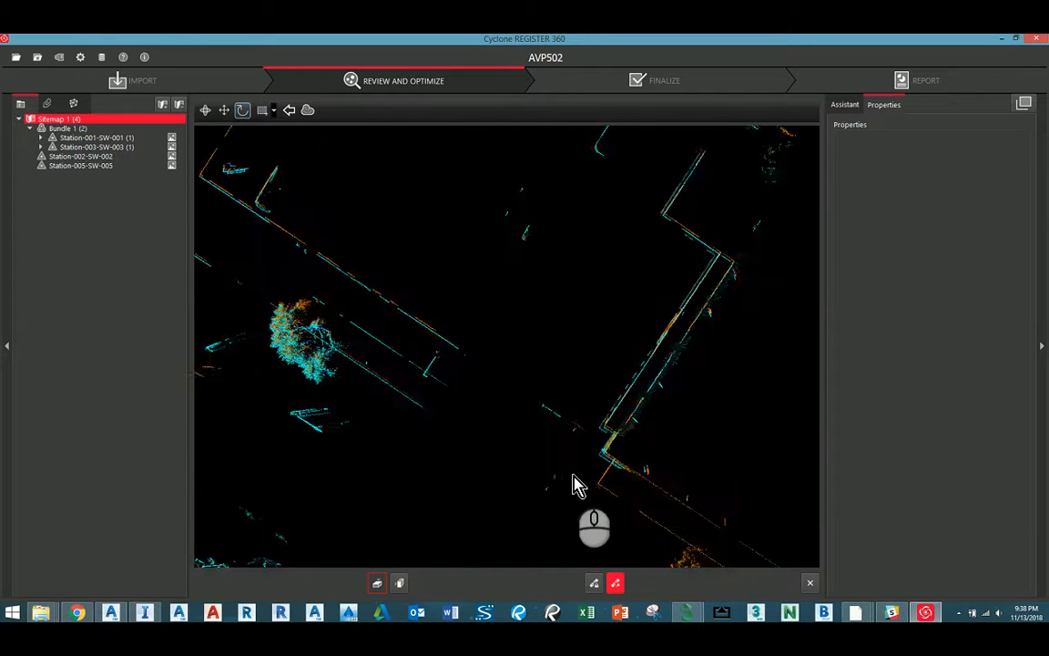
scroll(574, 485, up, 2)
click(223, 110)
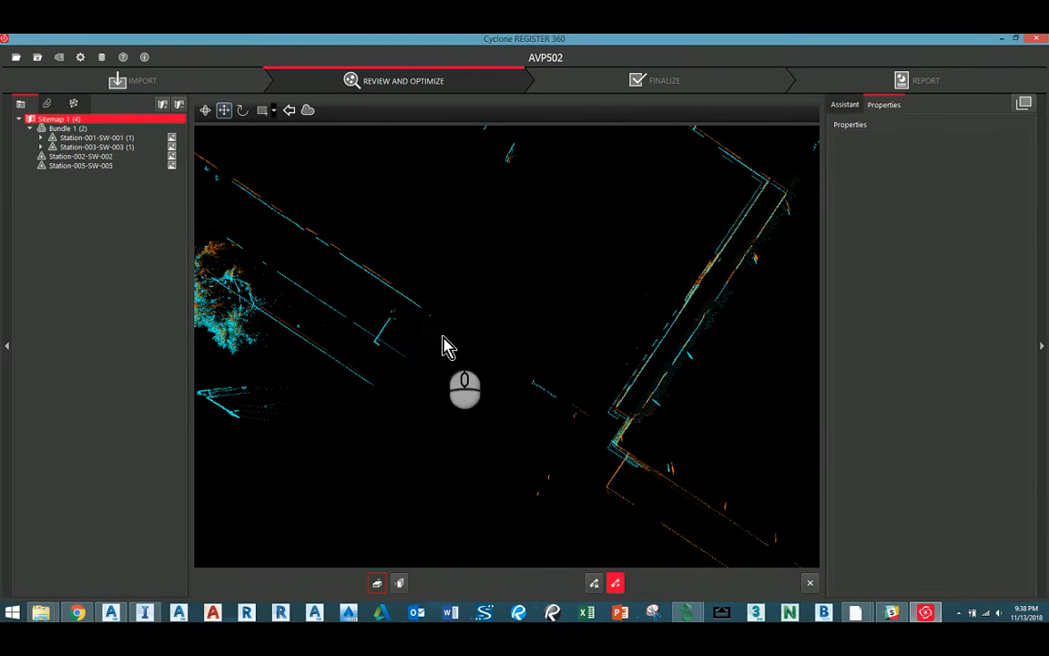
scroll(610, 459, up, 5)
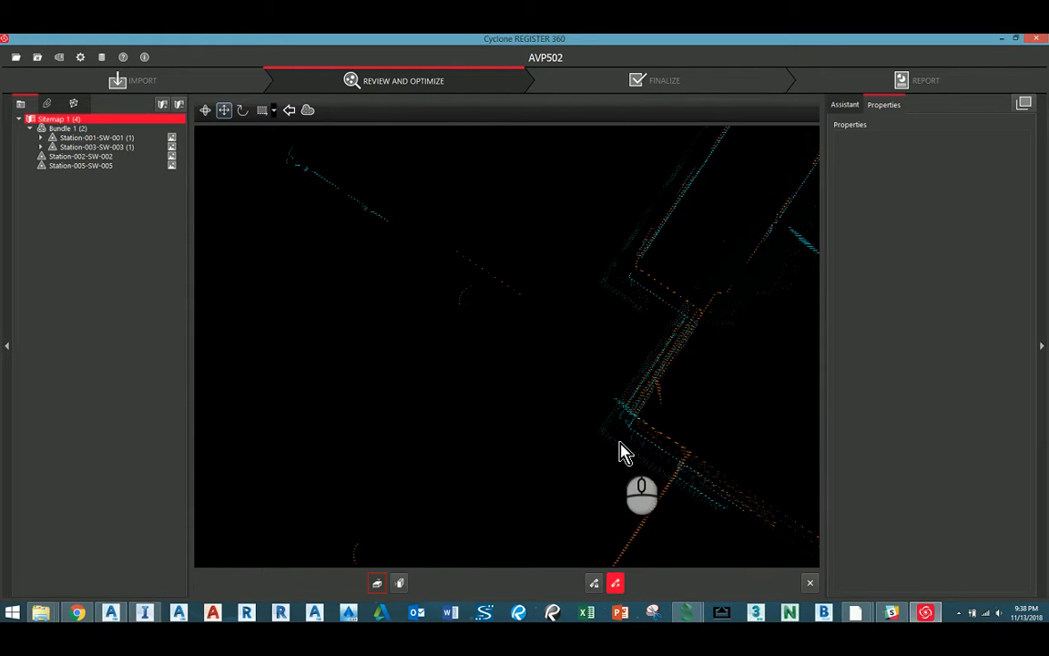
drag(622, 437, 627, 430)
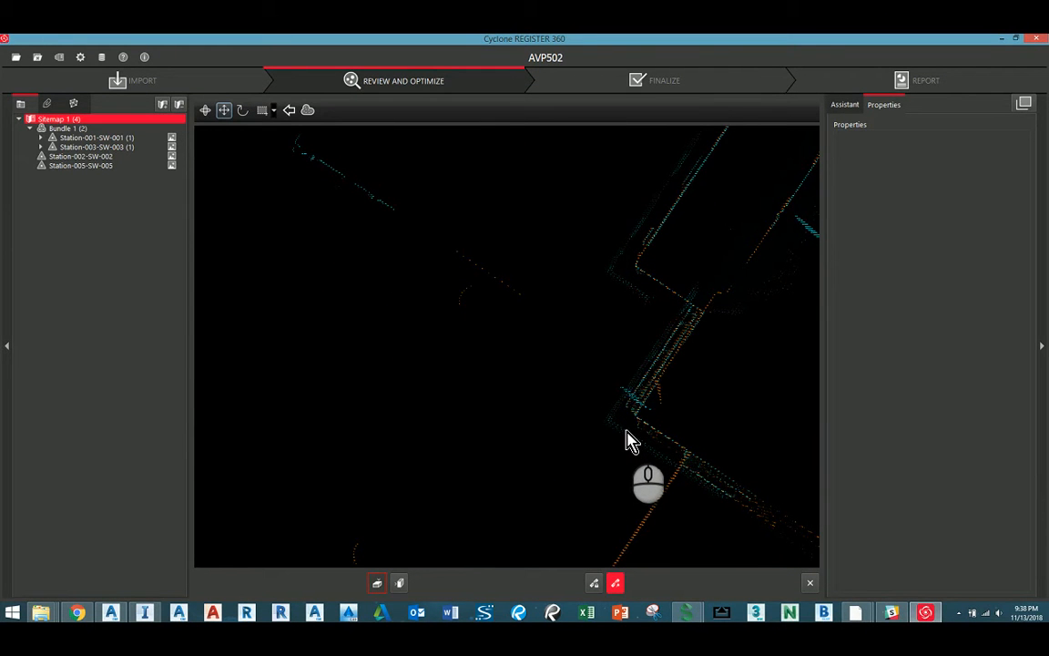
scroll(622, 437, down, 8)
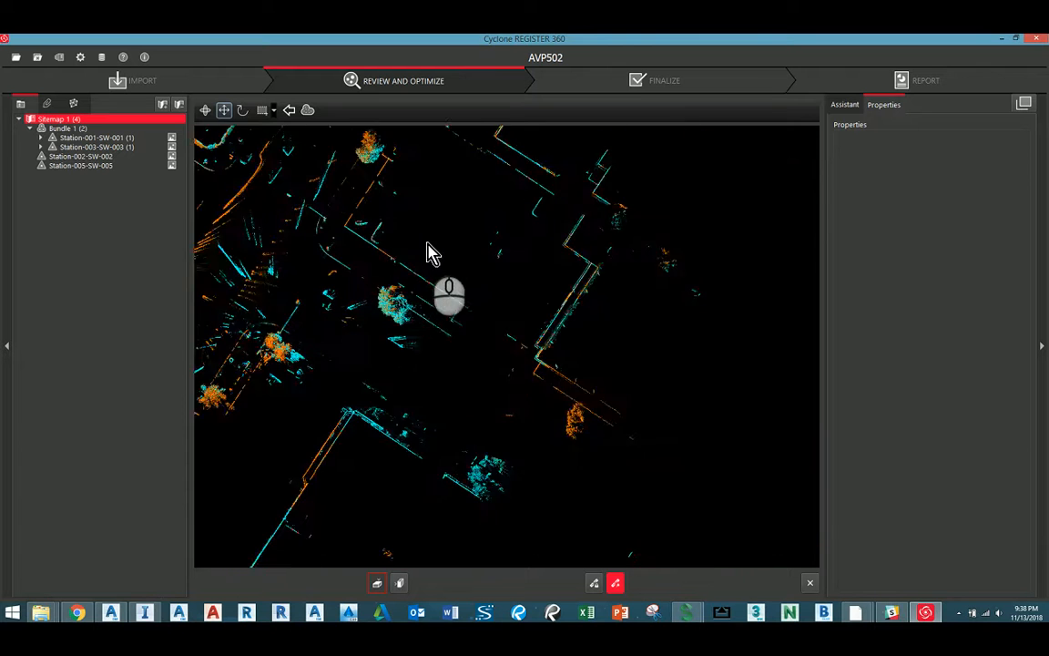
scroll(408, 364, up, 10)
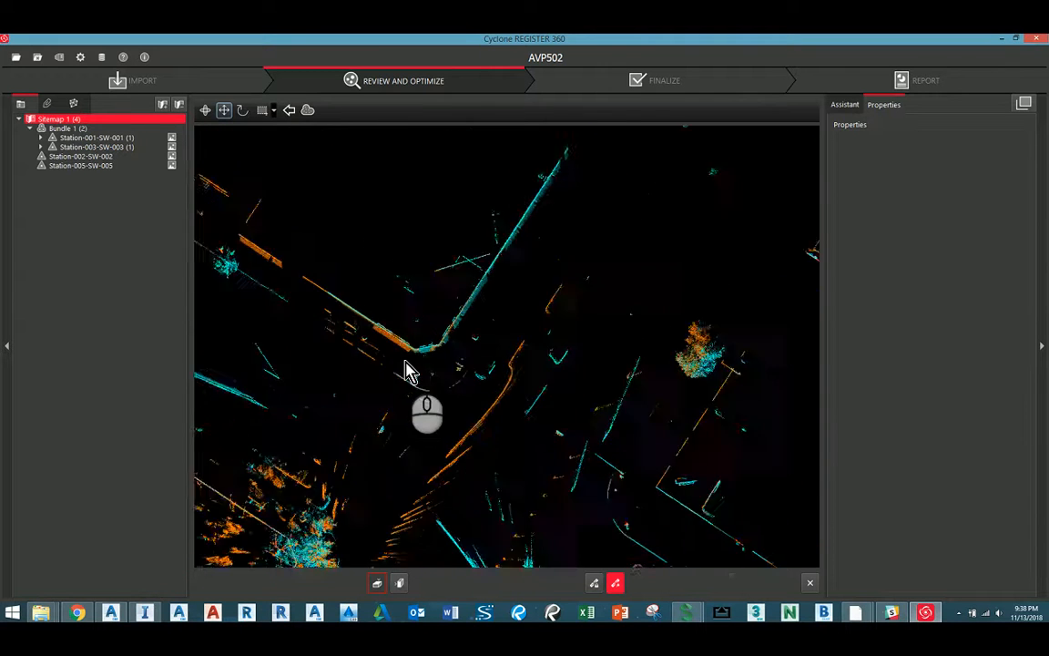
Check the two scans' ground-level match in the side view, and join and optimize them to create the link
scroll(408, 365, down, 5)
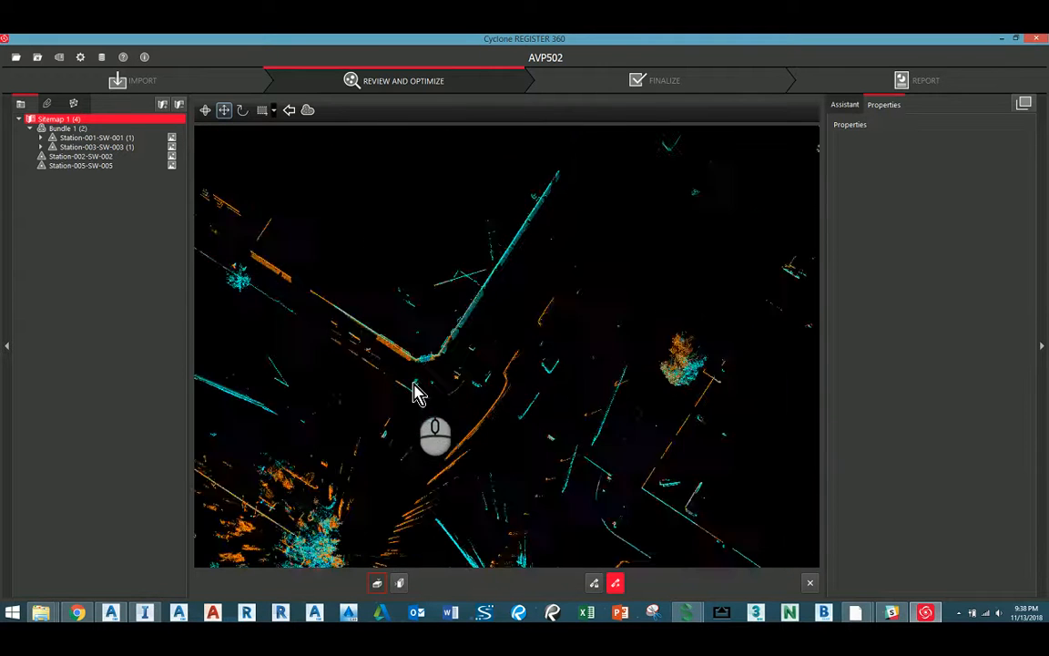
click(400, 583)
scroll(504, 362, up, 10)
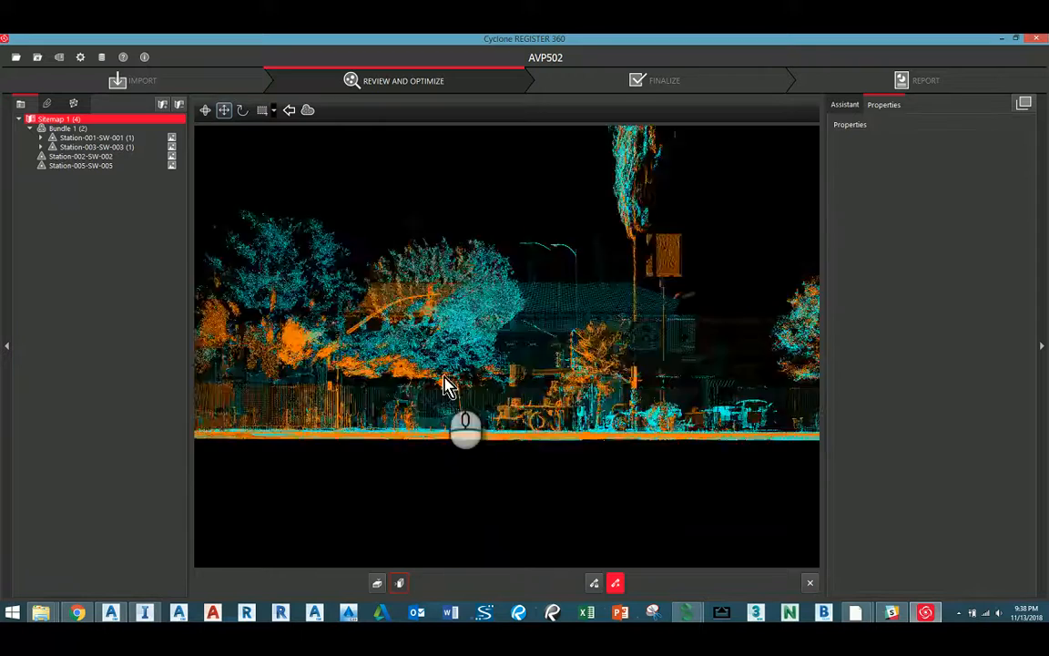
scroll(457, 506, up, 4)
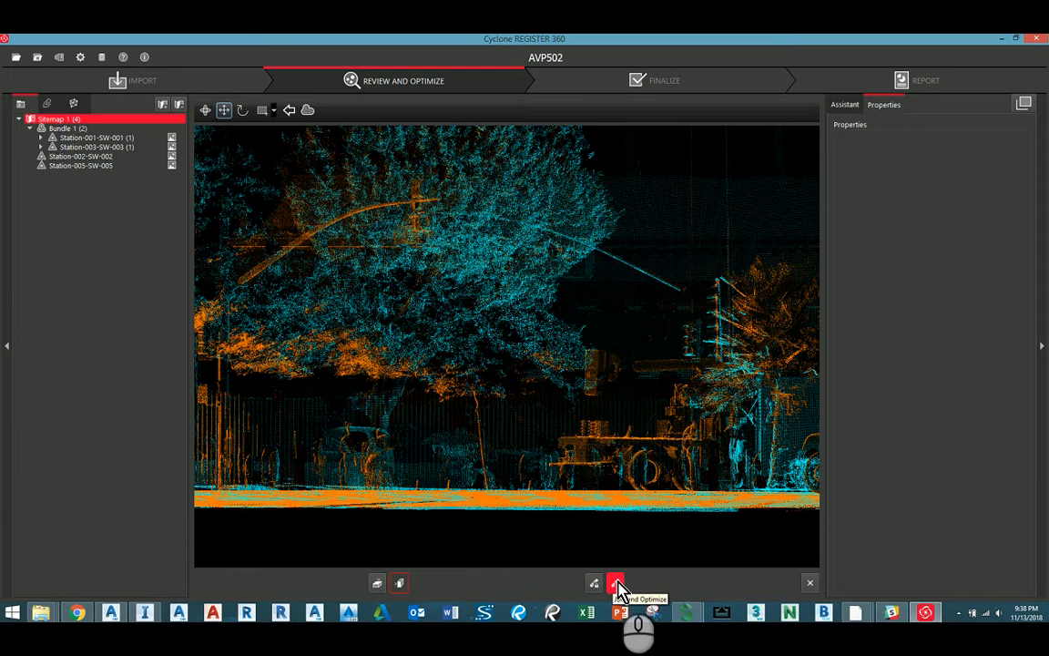
click(617, 585)
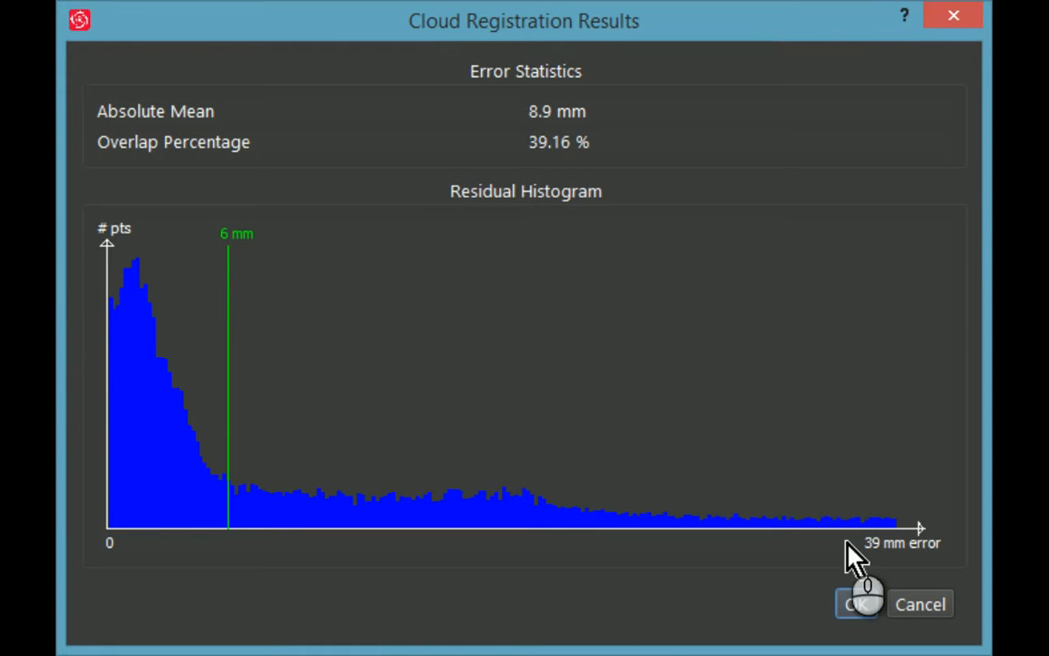
click(857, 602)
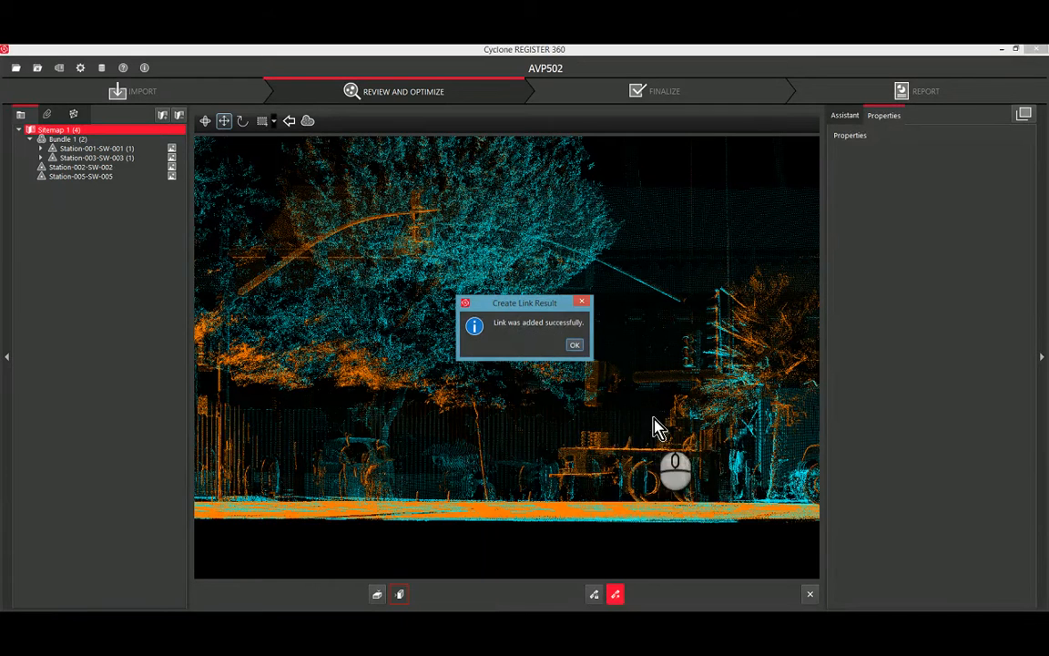
click(576, 347)
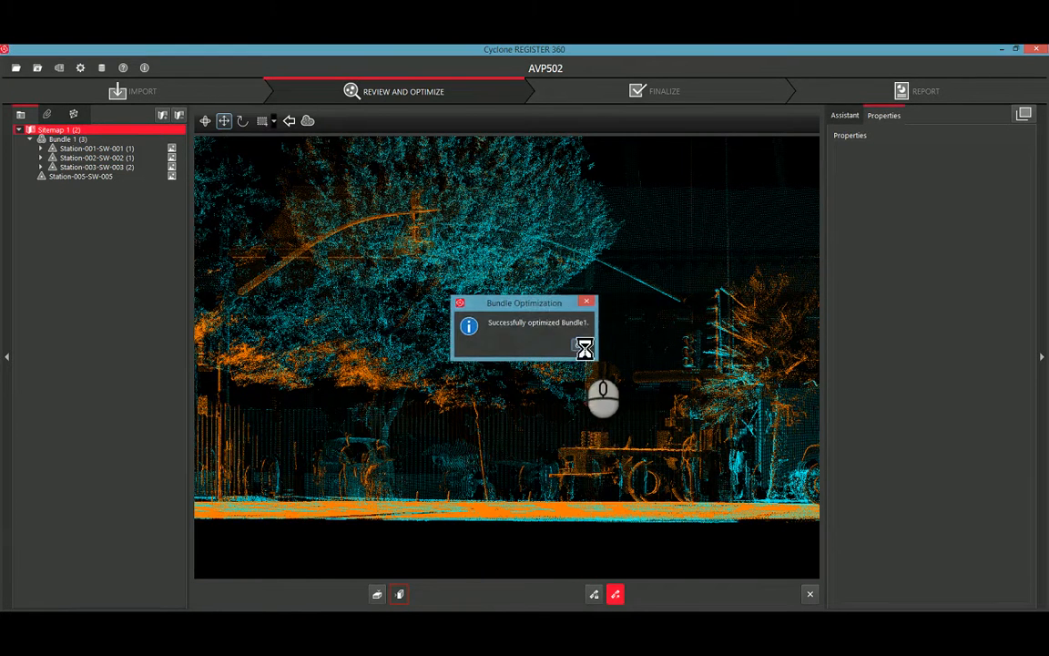
click(581, 346)
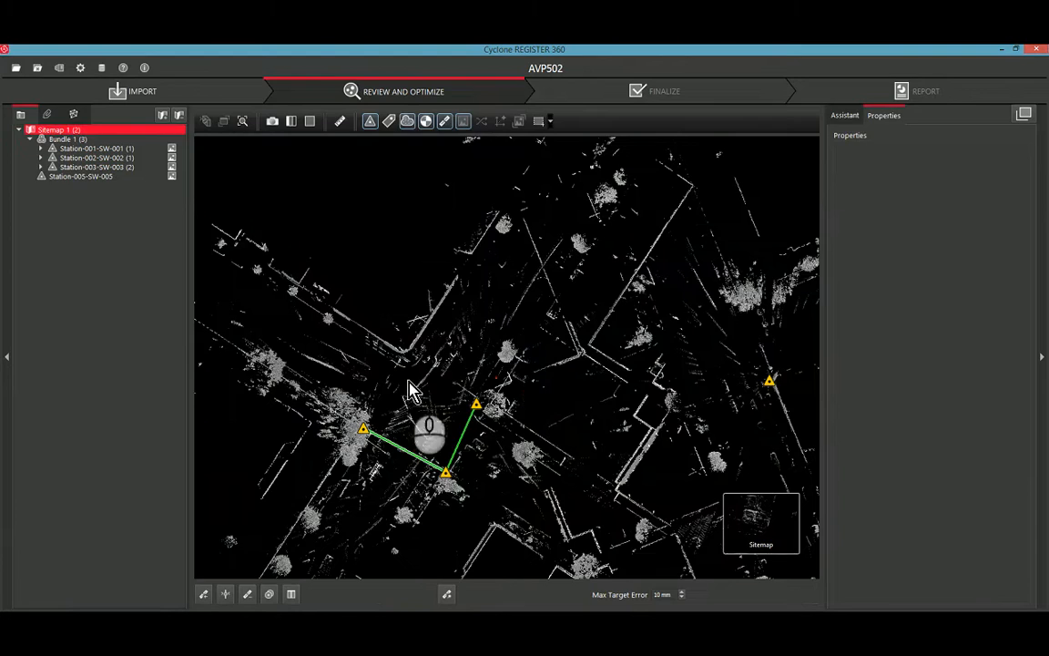
Place Station-005-SW-005 beside Station-001-SW-001 on the sitemap and open visual alignment for the pair
click(475, 403)
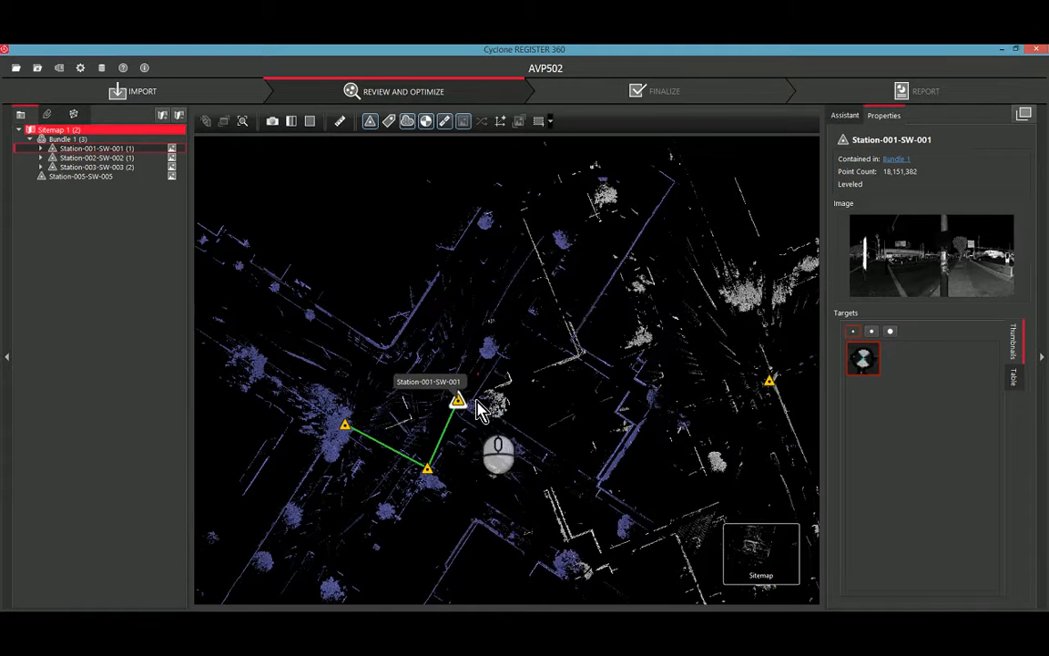
drag(770, 381, 453, 398)
scroll(473, 409, up, 5)
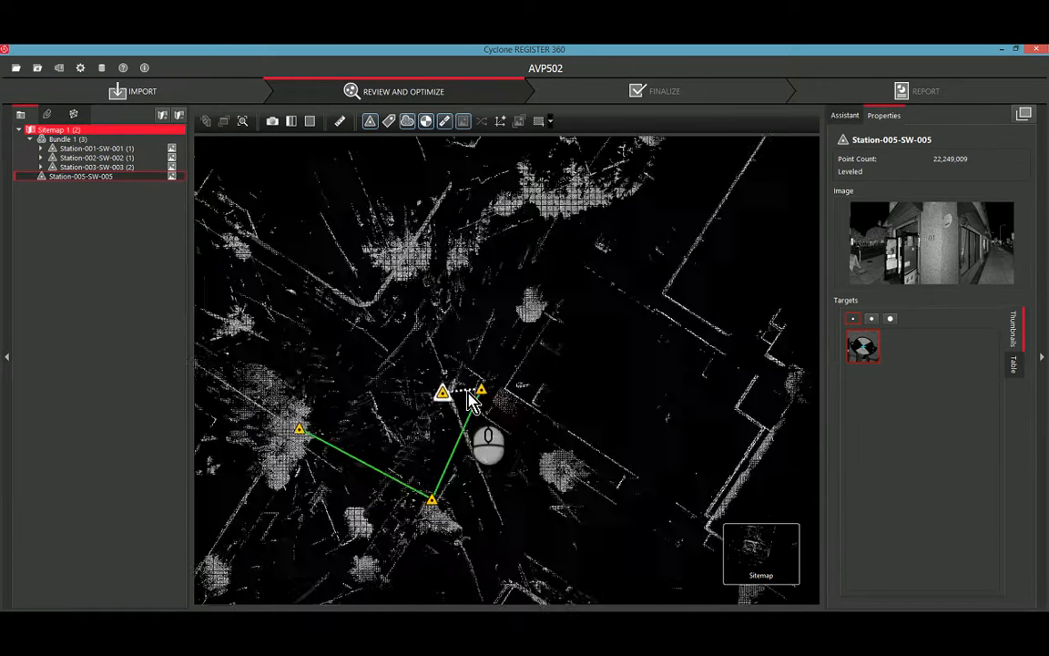
right_click(469, 392)
click(490, 396)
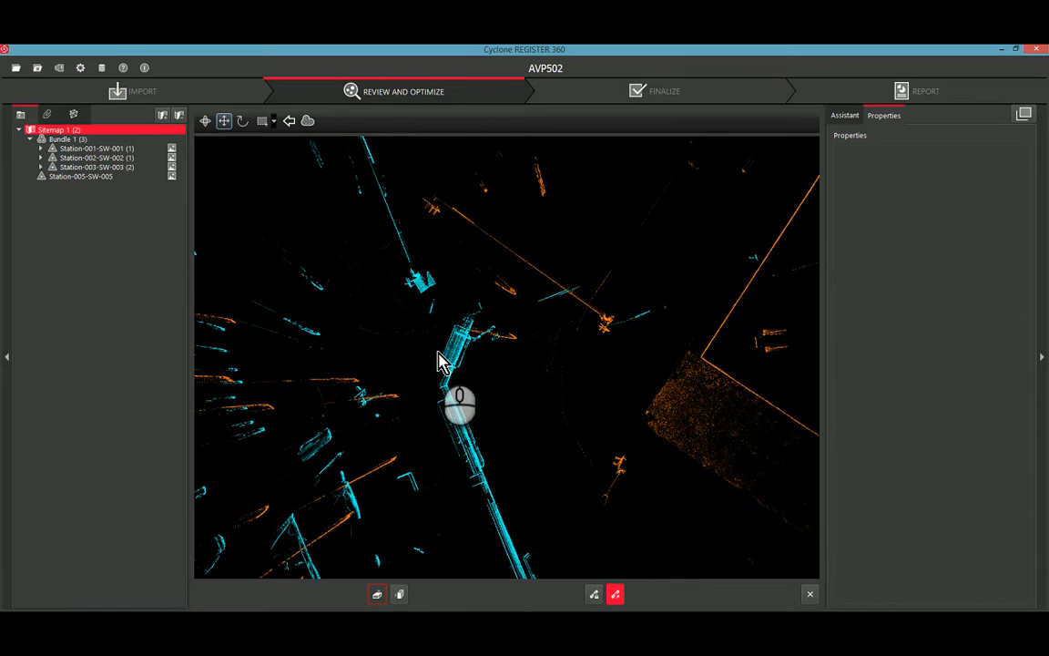
Move the cyan Station-005-SW-005 scan in the plan view so its building corner meets the orange scan's corner
scroll(461, 356, down, 5)
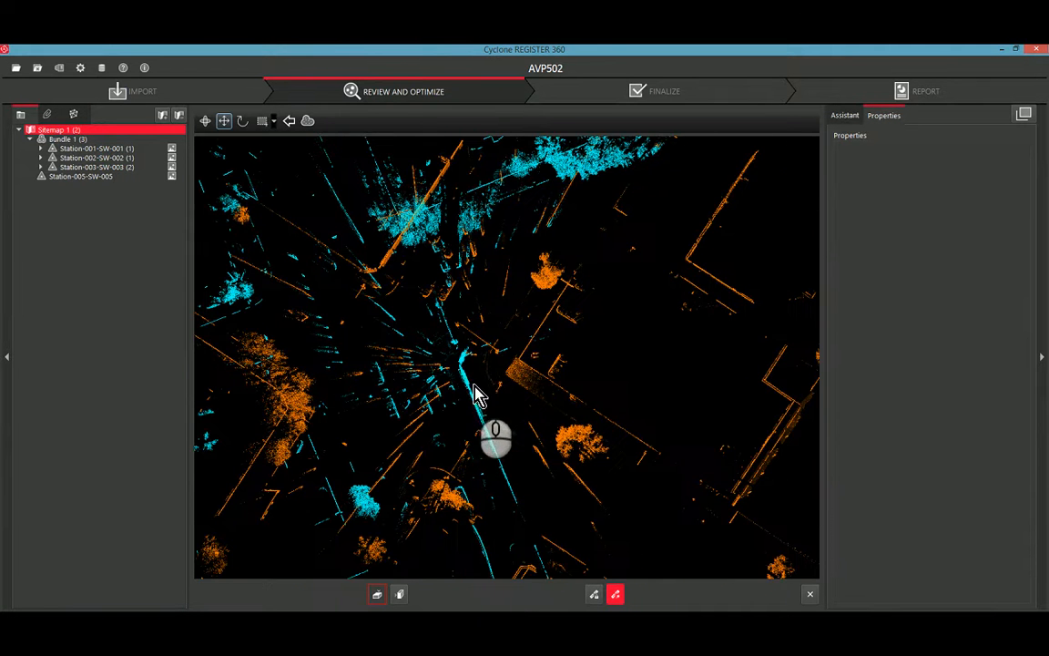
scroll(465, 378, up, 2)
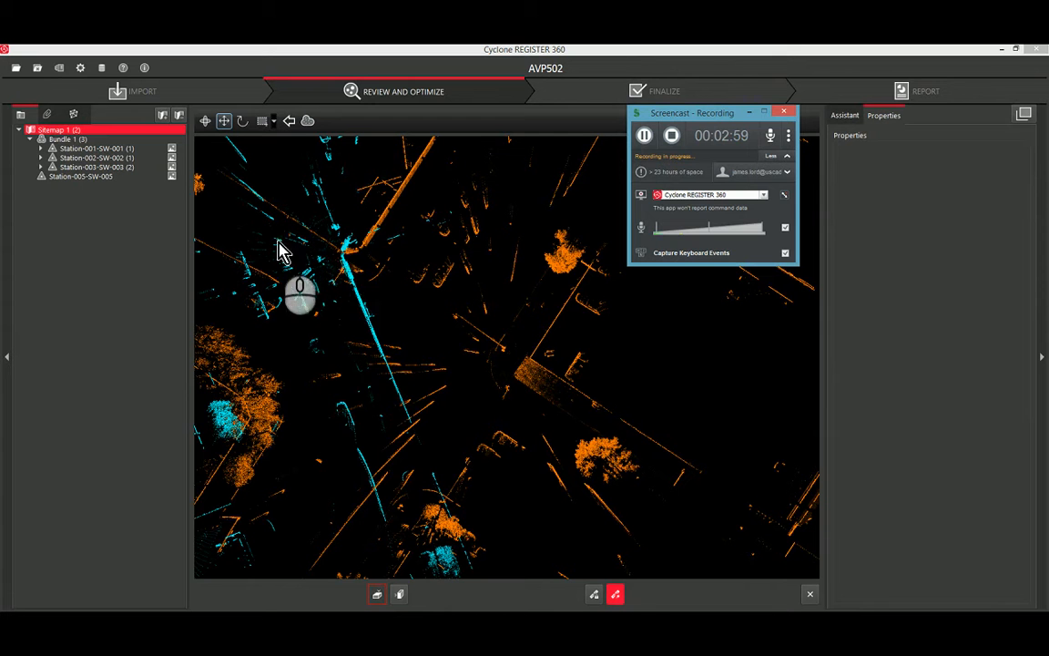
click(644, 137)
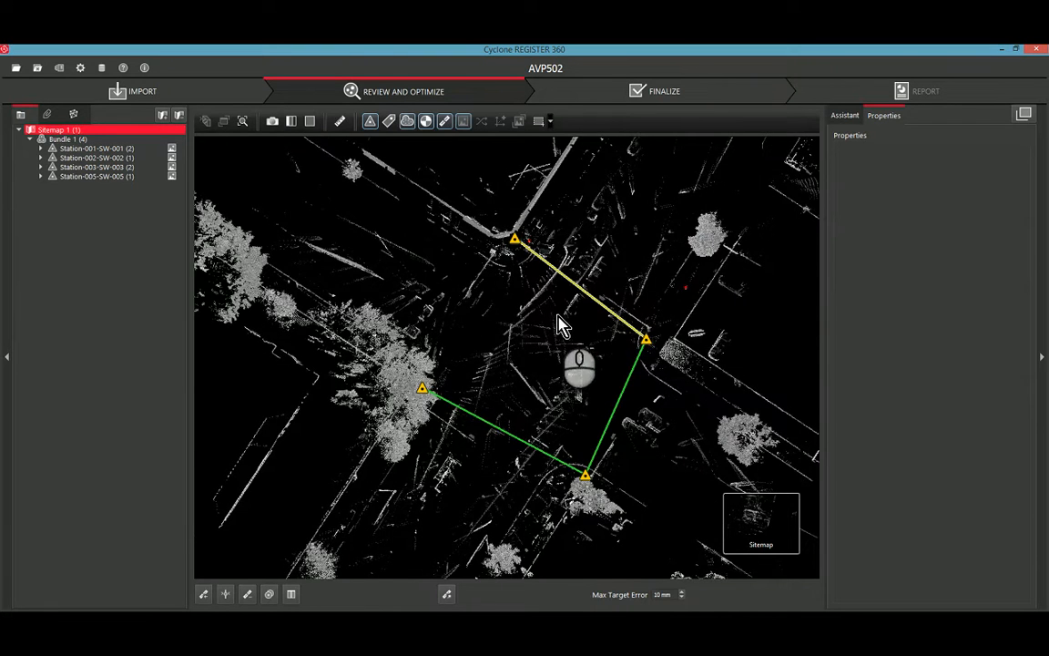
Select the target beside Station-005-SW-005 on the sitemap and examine it together with the target near Station-001-SW-001
scroll(615, 261, up, 6)
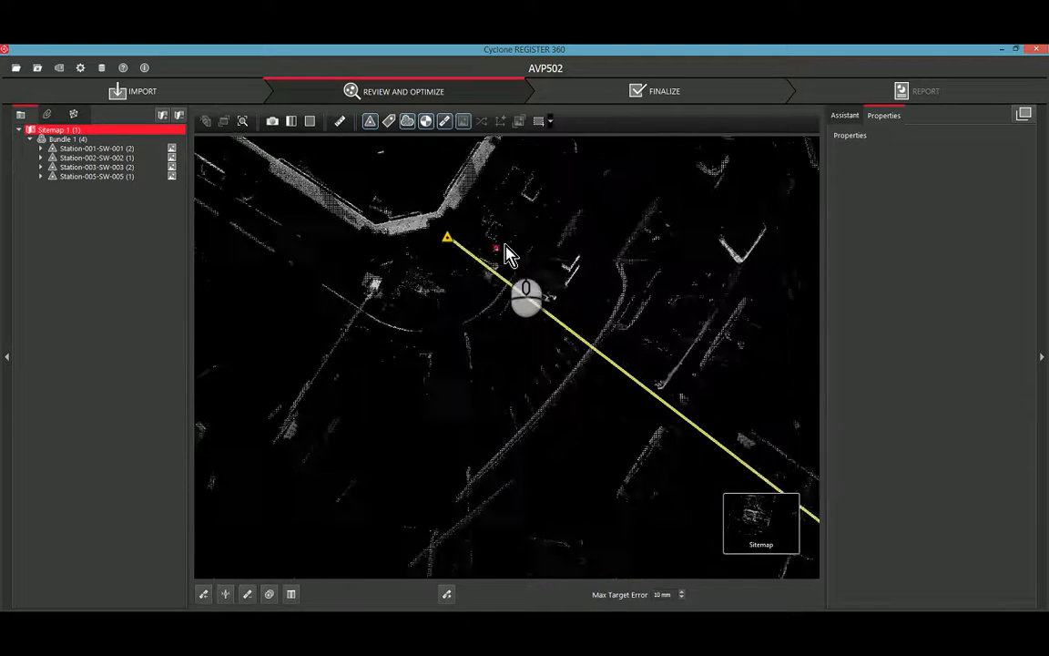
scroll(492, 255, up, 4)
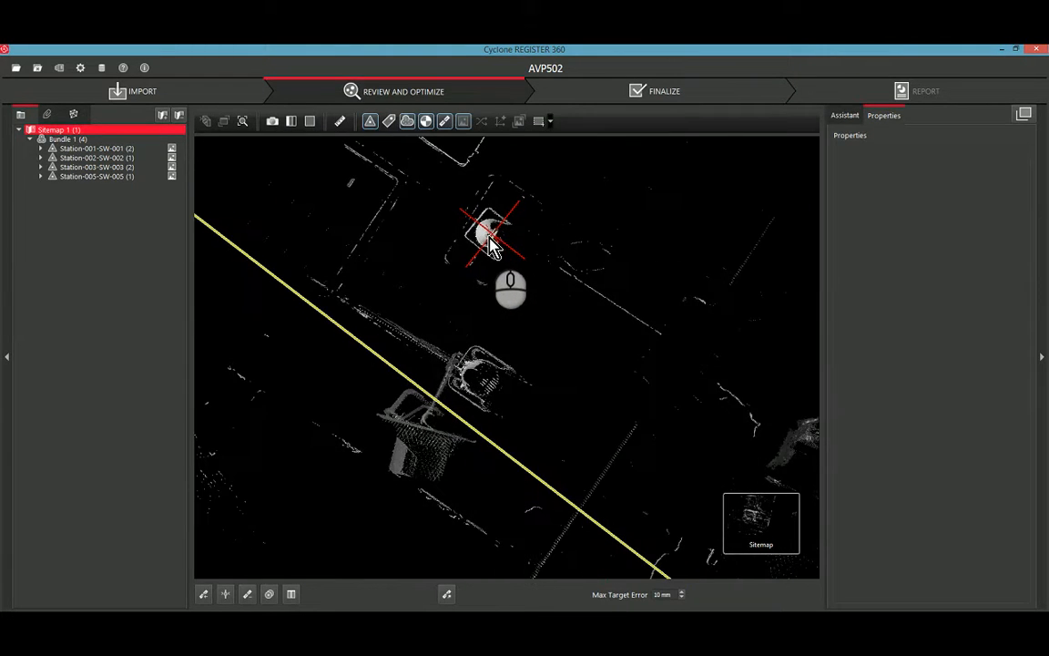
click(480, 231)
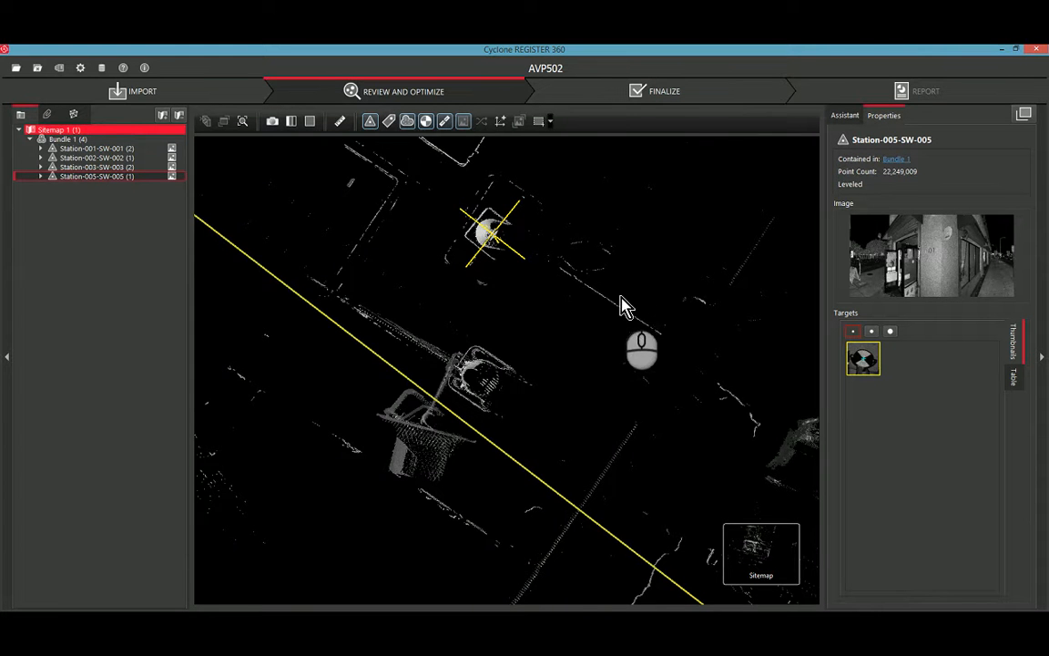
scroll(629, 337, down, 5)
scroll(631, 340, up, 5)
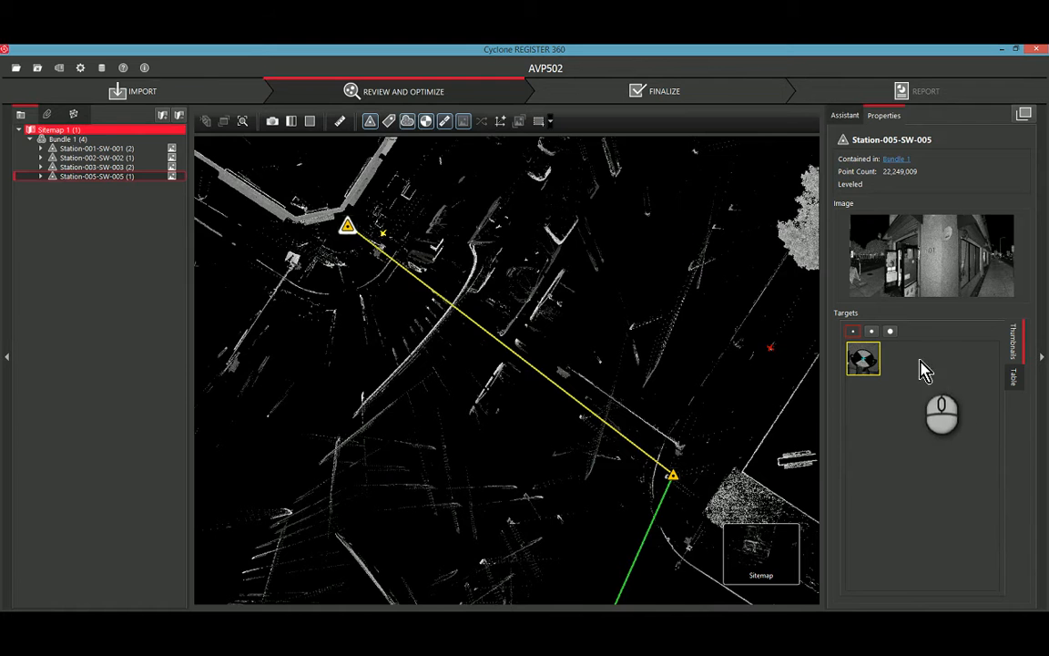
scroll(772, 359, up, 4)
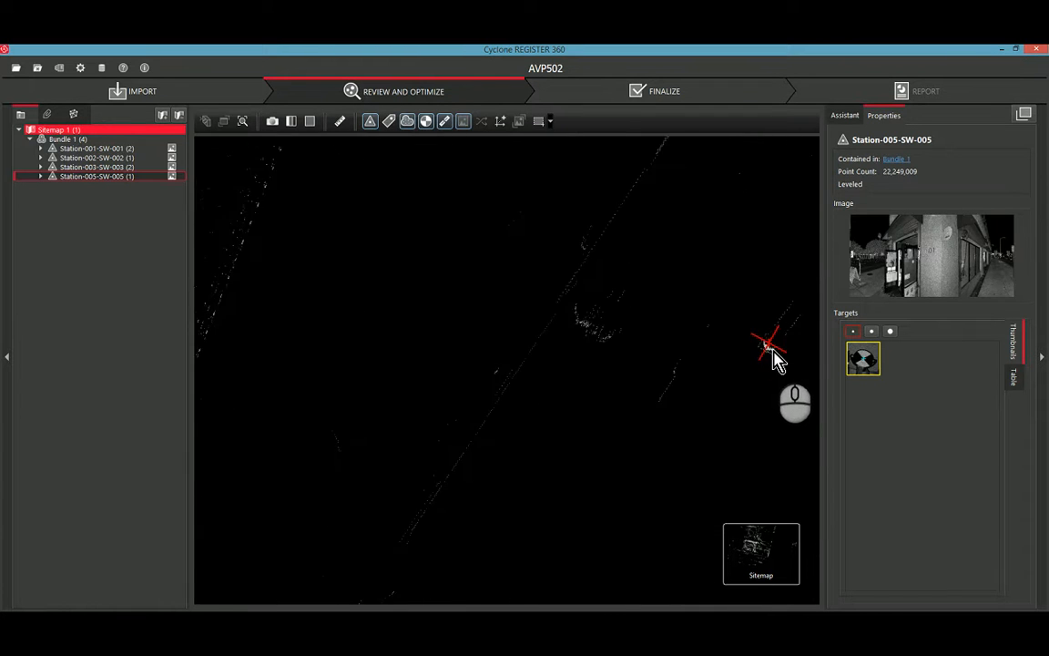
scroll(756, 363, down, 3)
scroll(652, 404, down, 5)
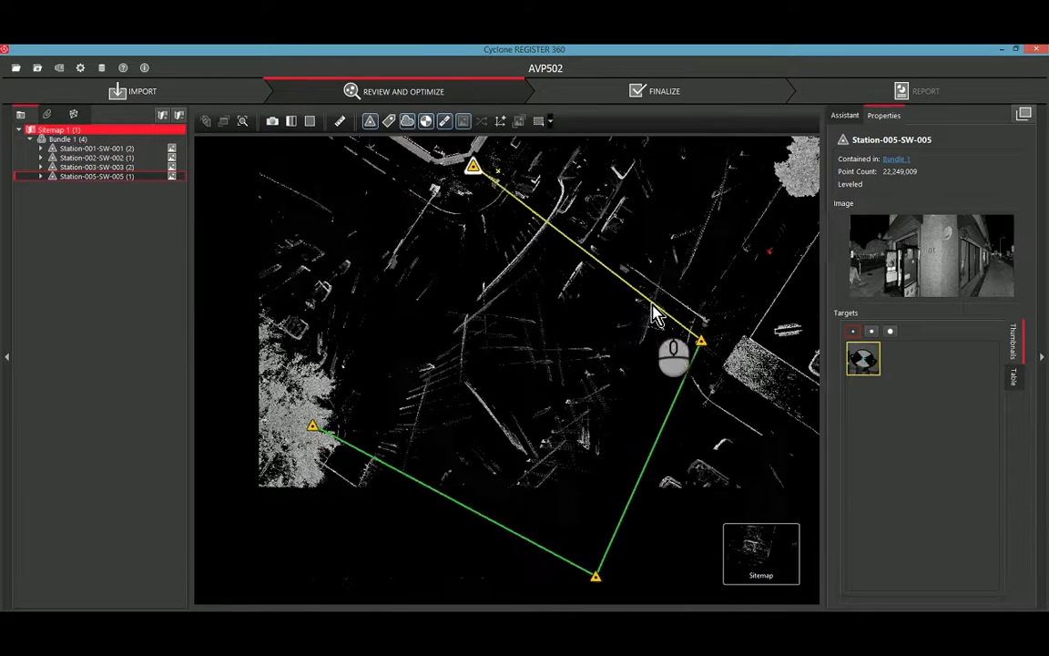
drag(612, 344, 581, 381)
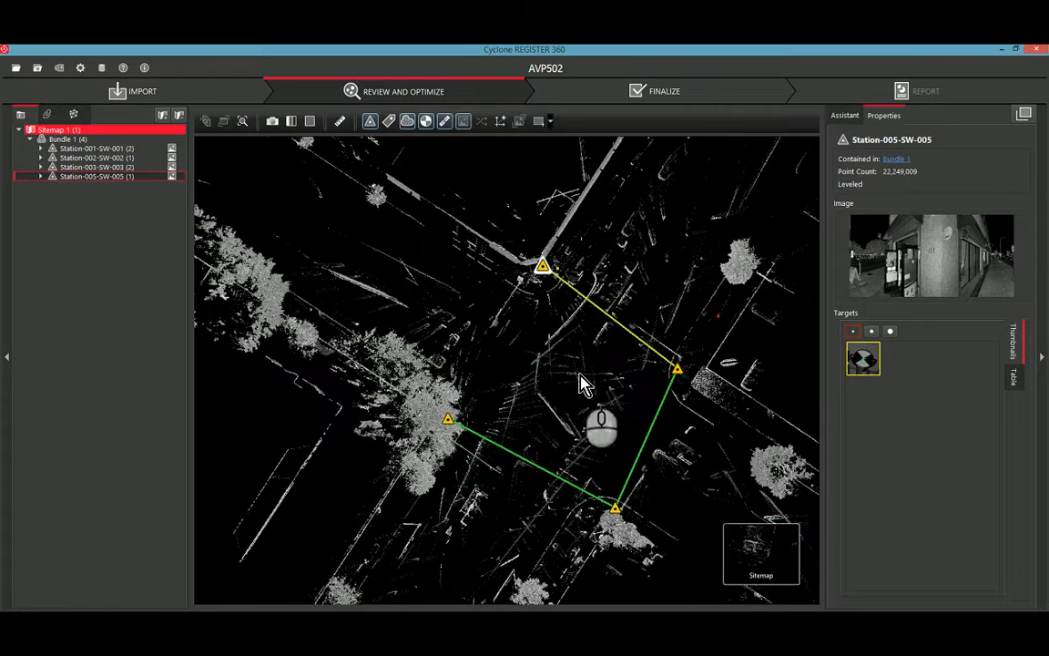
Open the bundle cloud and examine the linked stations at the intersection in 3D
mouse_move(760, 572)
click(621, 557)
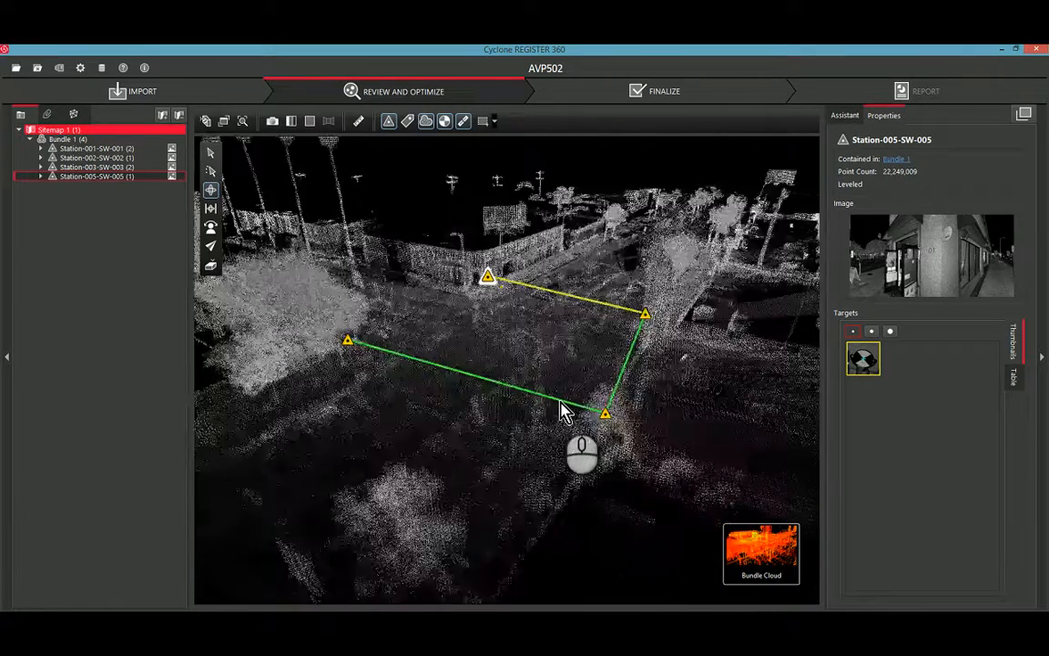
right_drag(473, 390, 528, 398)
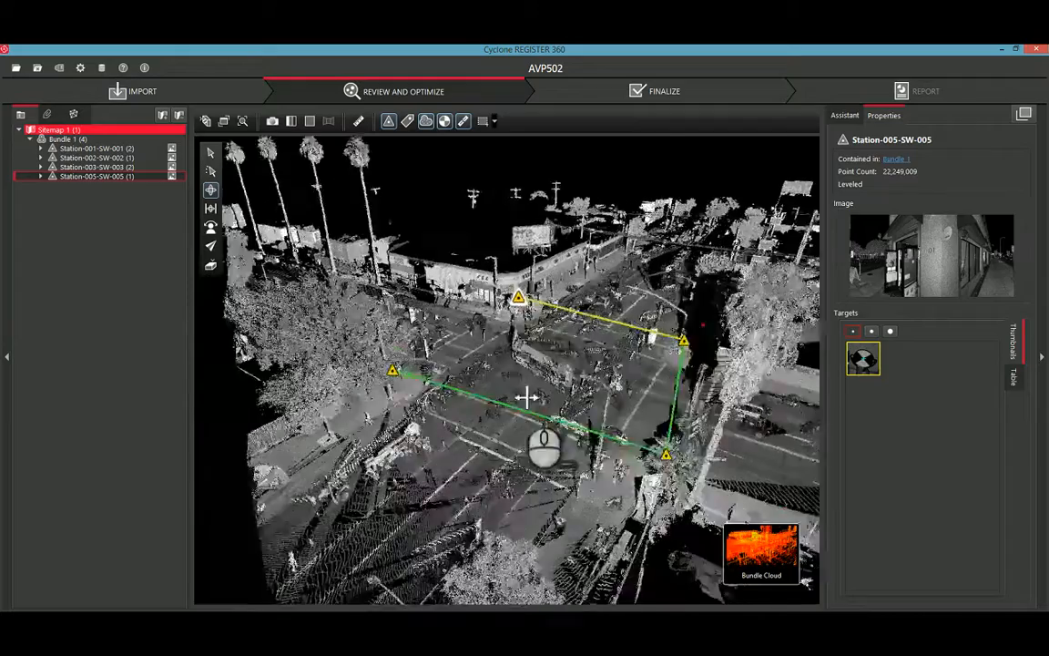
scroll(485, 377, up, 5)
drag(524, 422, 664, 437)
drag(648, 387, 643, 228)
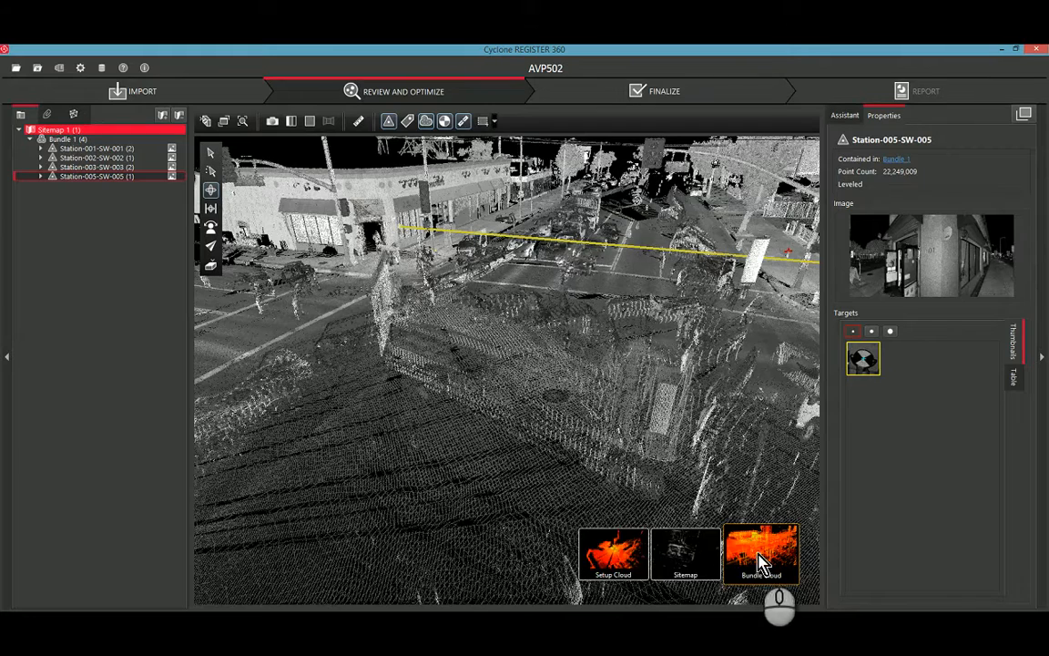
Open the setup cloud of Station-005-SW-005 and examine its target on the sidewalk
click(615, 540)
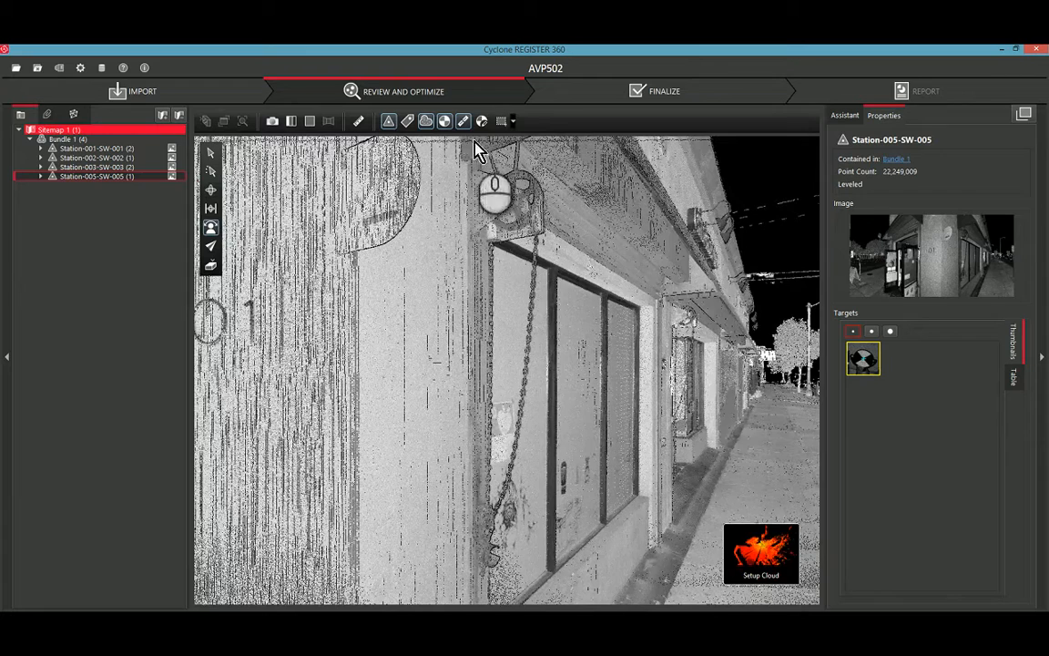
drag(437, 209, 685, 230)
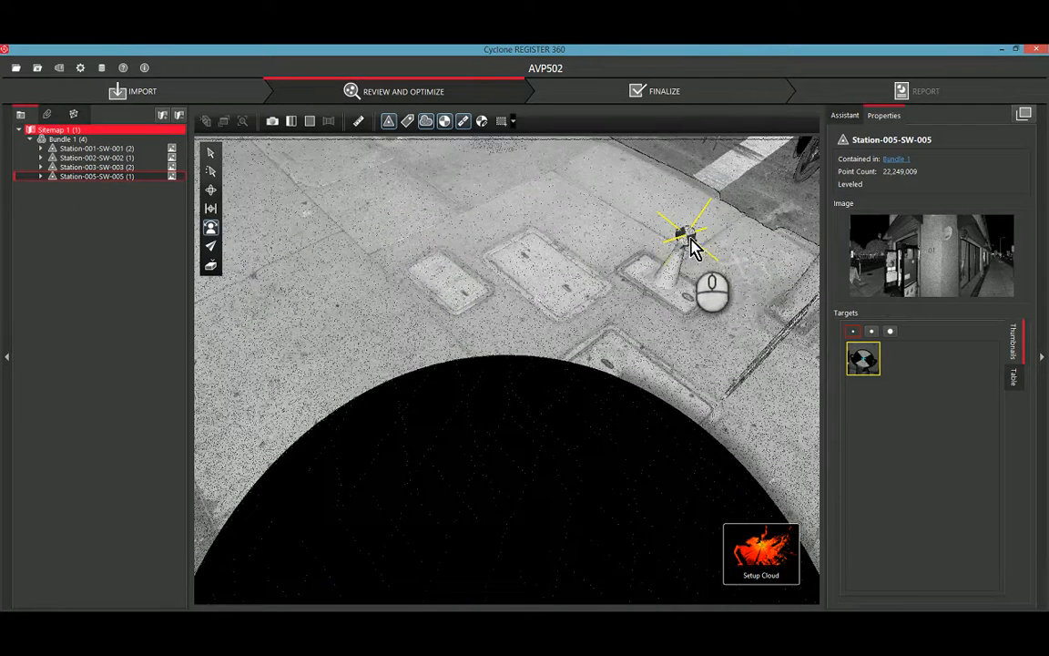
drag(740, 261, 571, 317)
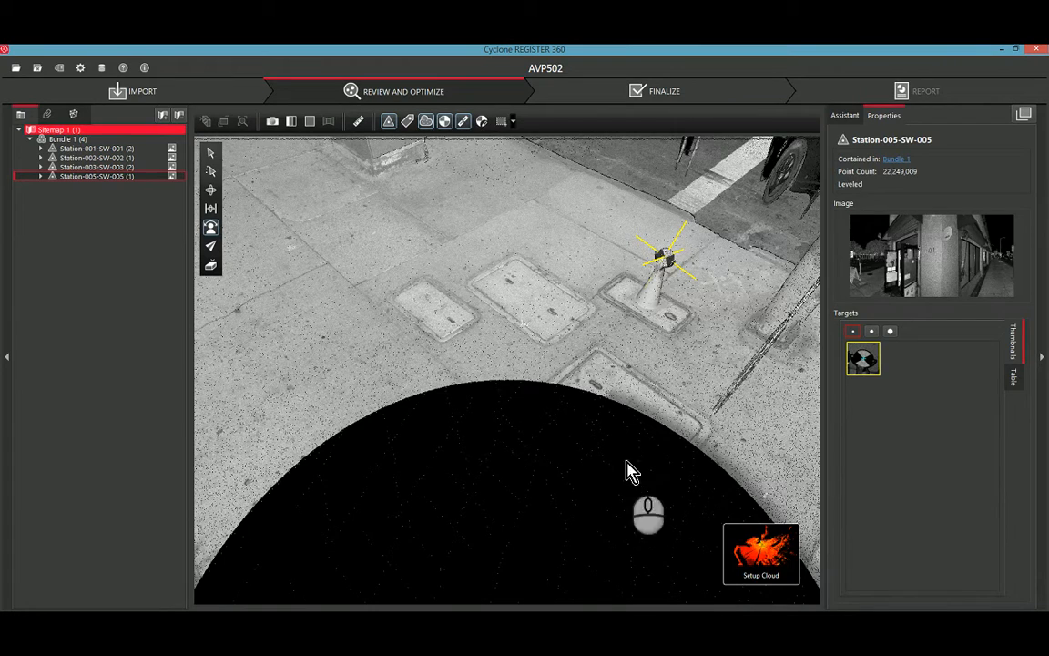
Return to the bundle cloud and move the viewpoint to Station-001-SW-001
mouse_move(761, 552)
click(618, 547)
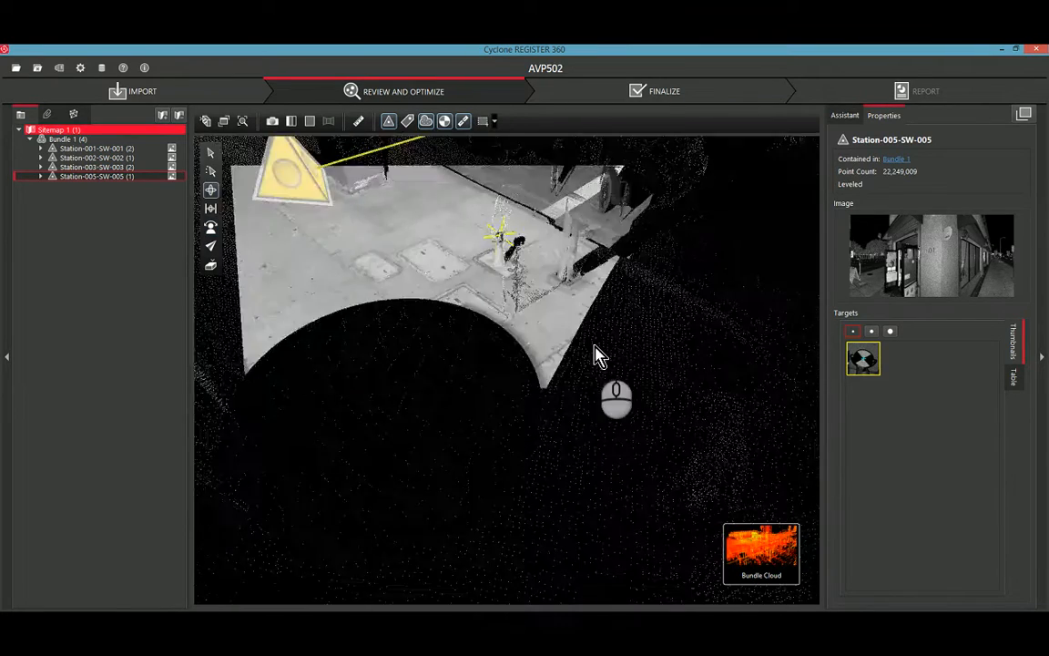
scroll(597, 355, down, 10)
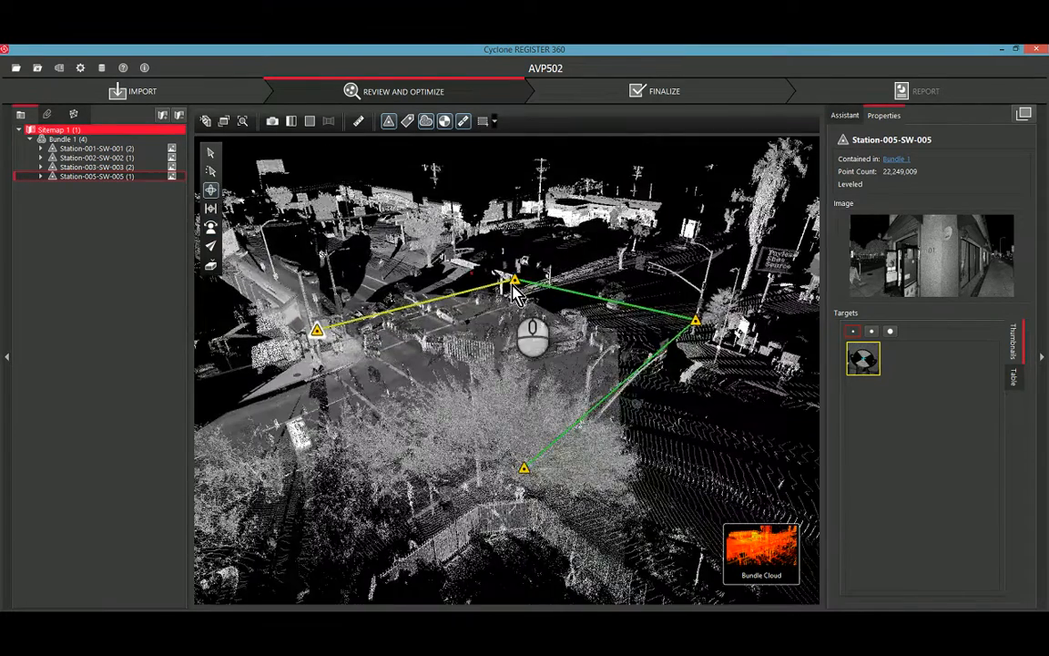
double_click(514, 281)
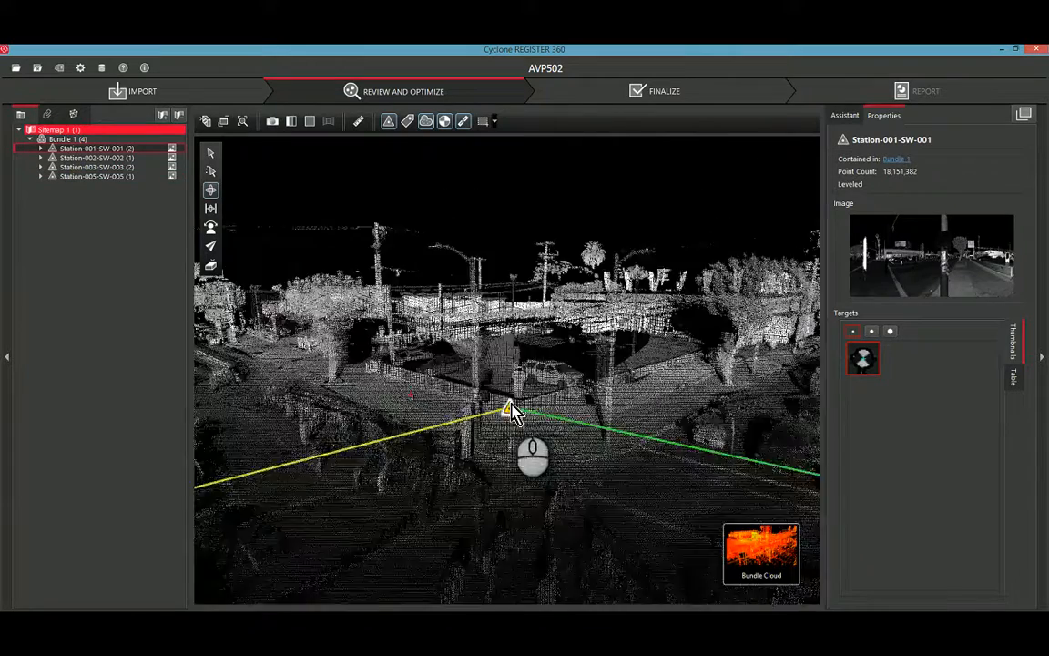
Examine the sidewalk cone beside Station-001-SW-001 from the scanner position and open that station's setup cloud
drag(487, 567, 566, 266)
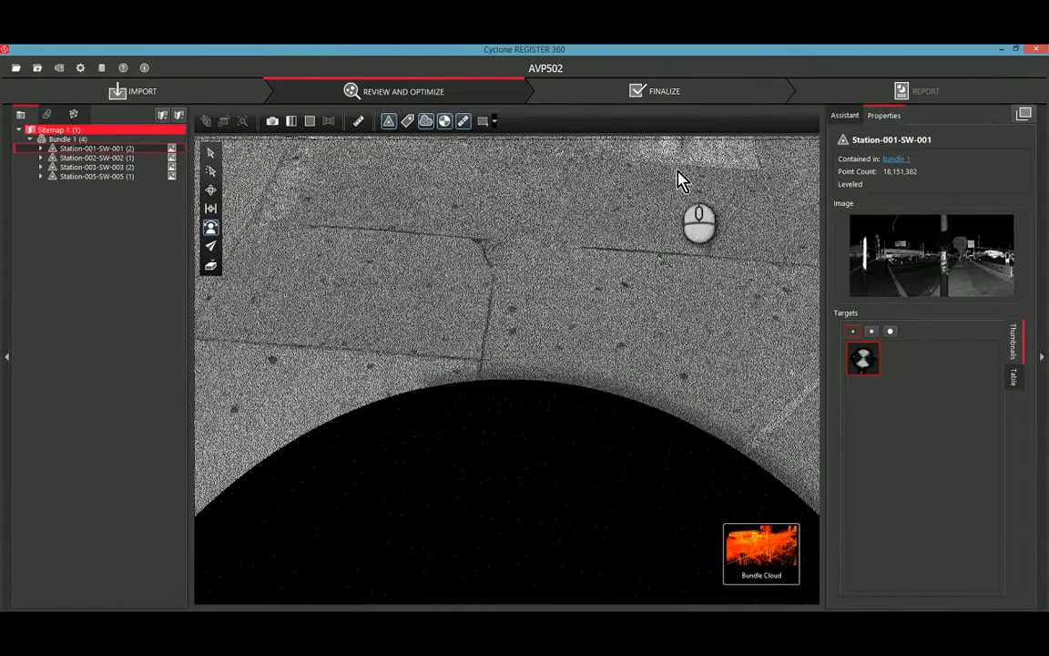
drag(678, 178, 655, 275)
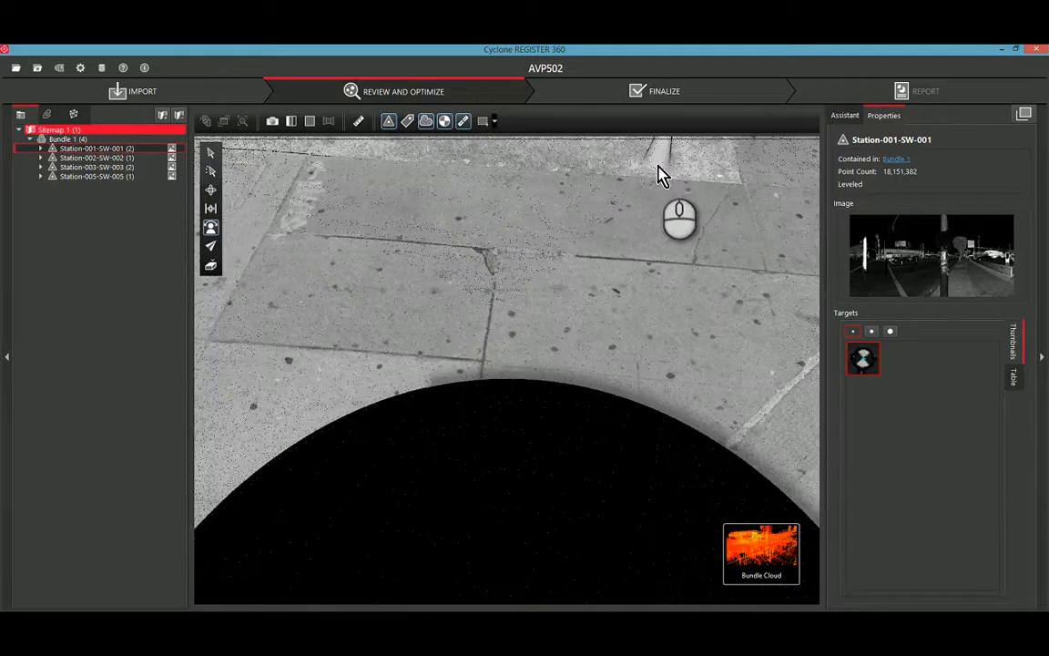
drag(635, 169, 678, 294)
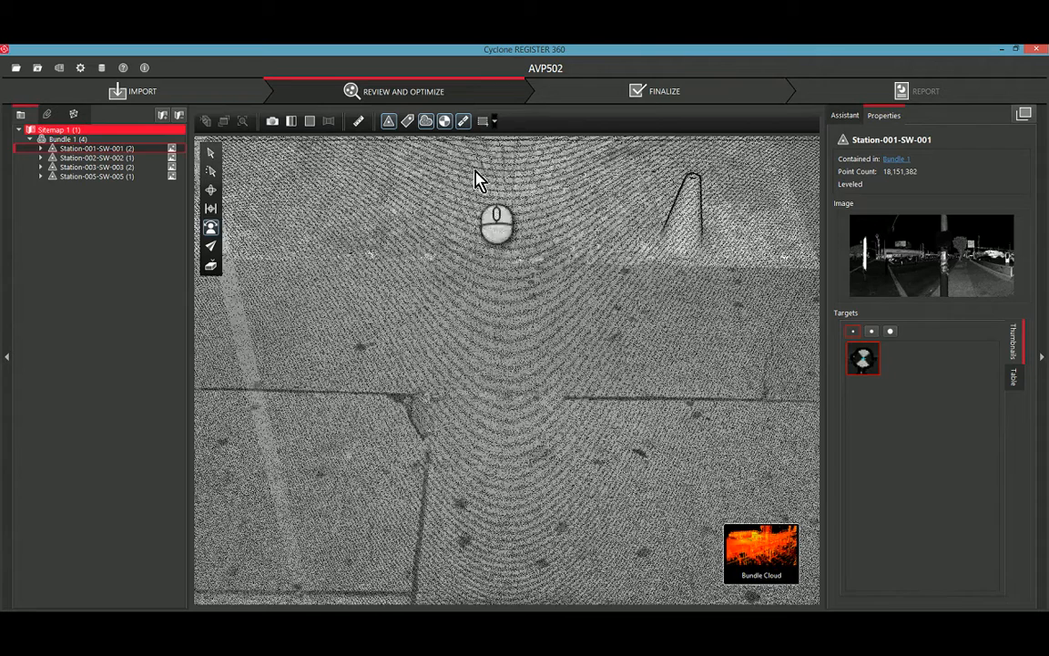
scroll(668, 374, down, 3)
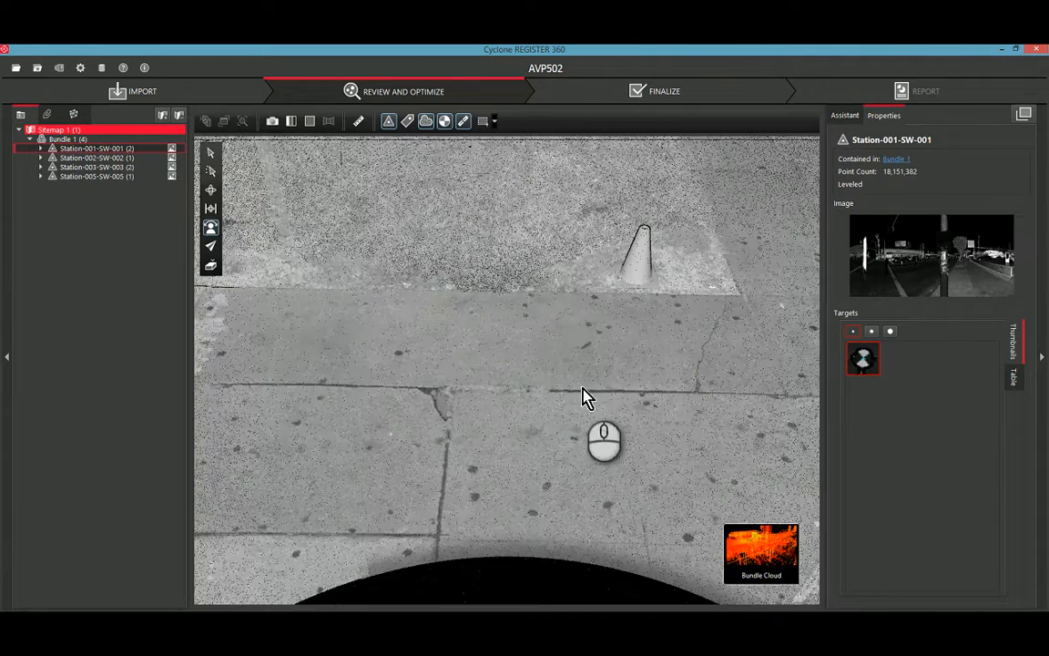
mouse_move(756, 565)
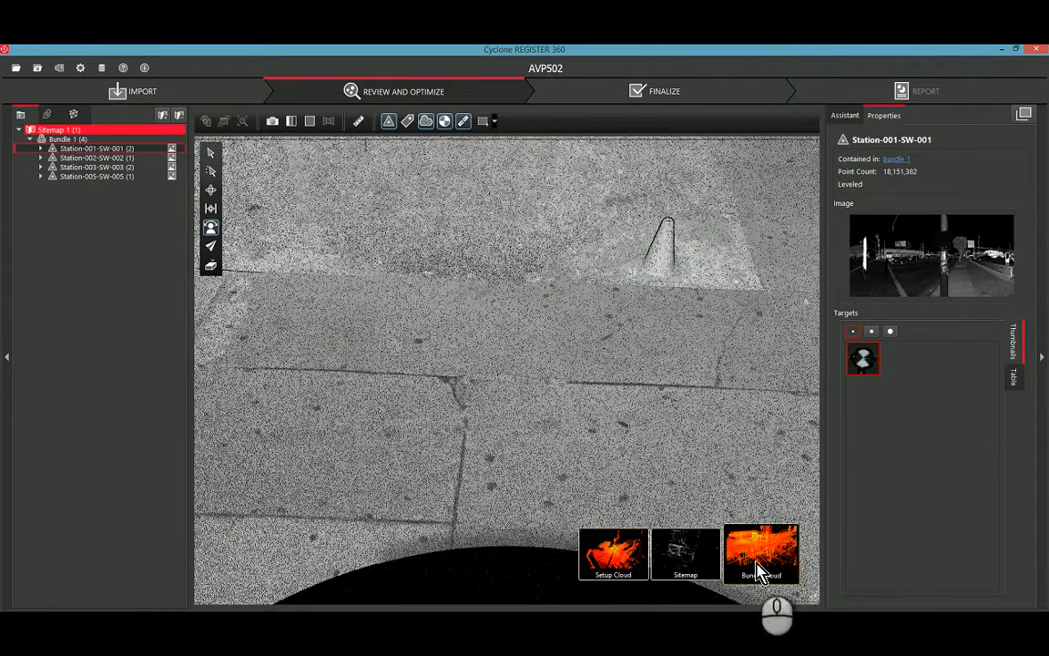
click(620, 566)
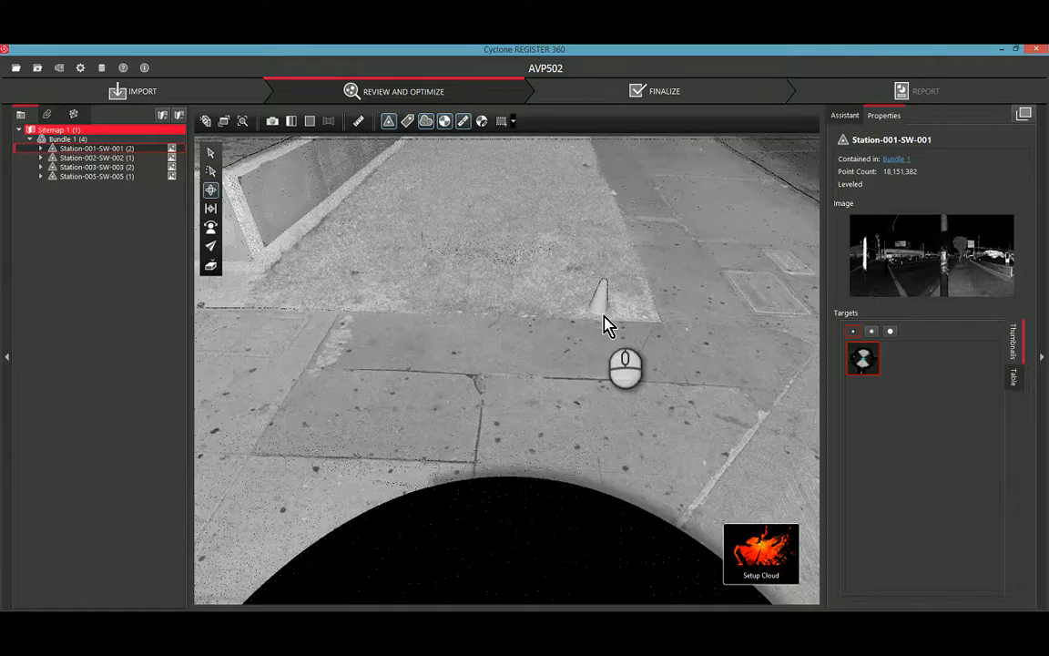
Add a virtual target on the sidewalk at the cone's base and open its Smart Label for editing in the targets table
scroll(606, 326, up, 5)
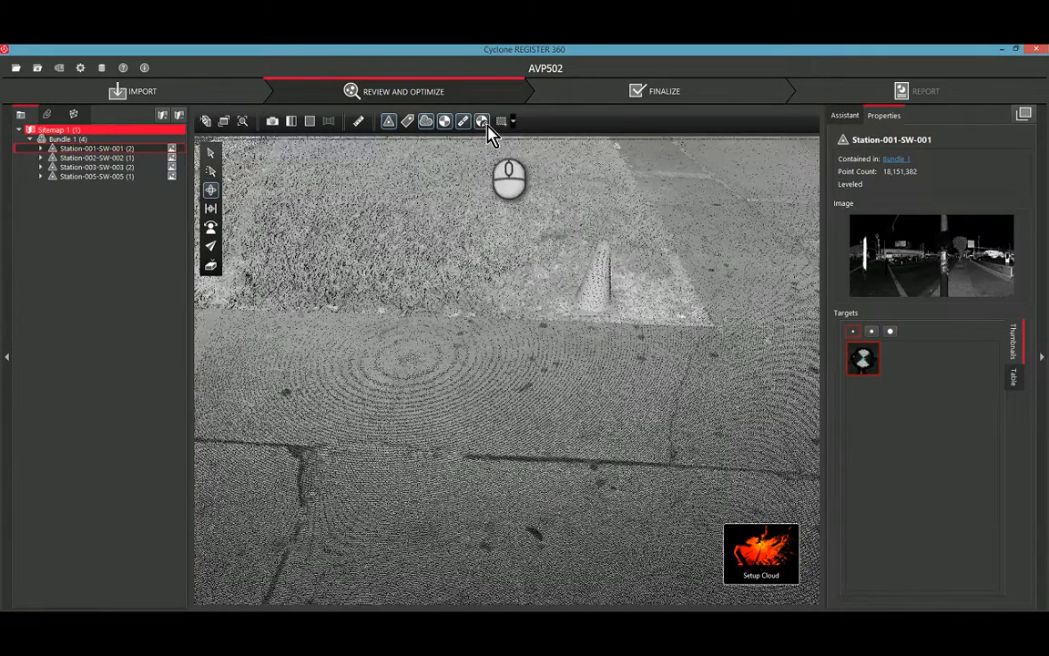
click(485, 125)
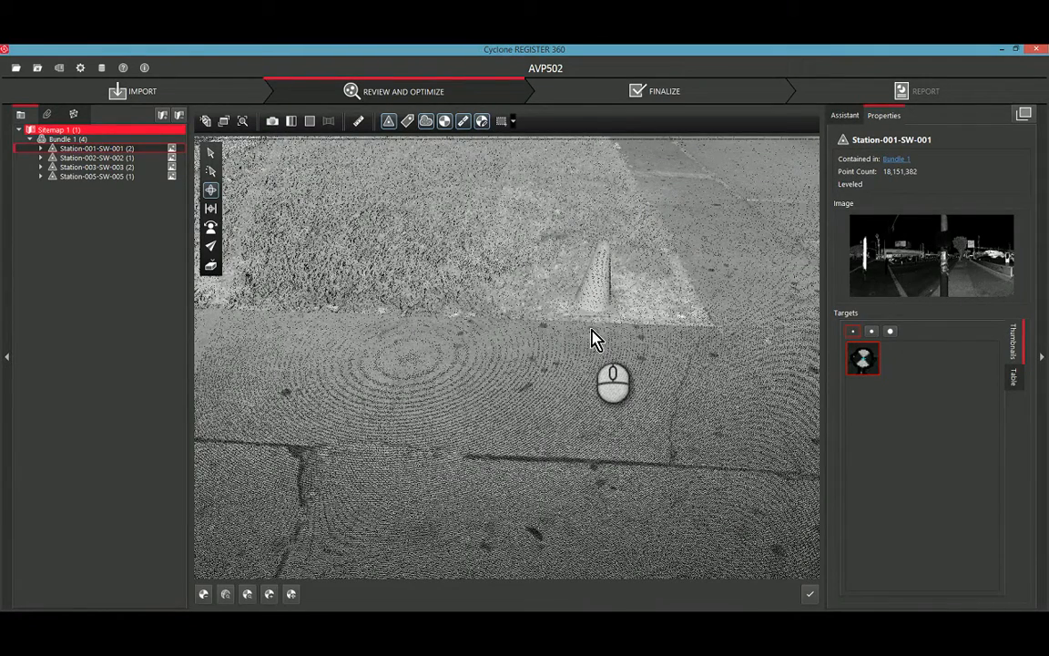
click(271, 595)
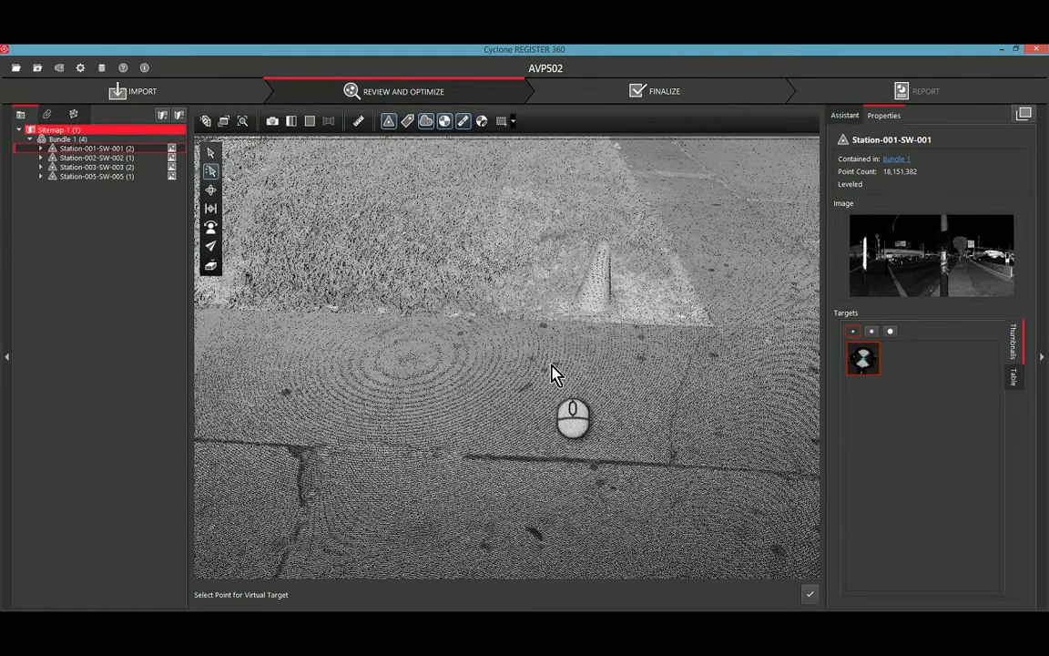
click(594, 334)
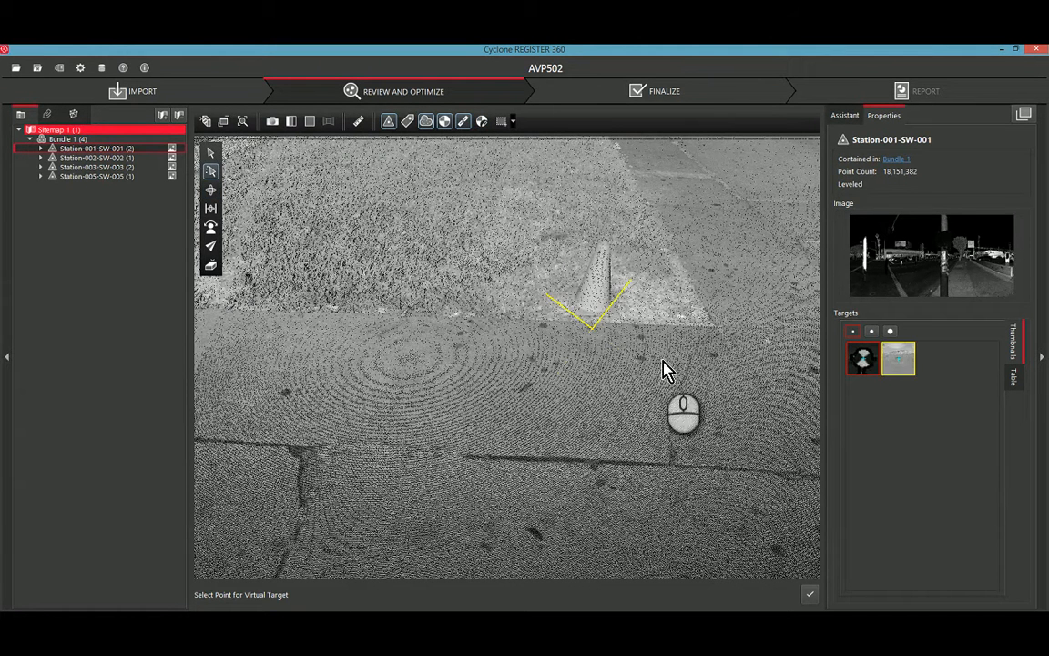
click(1012, 374)
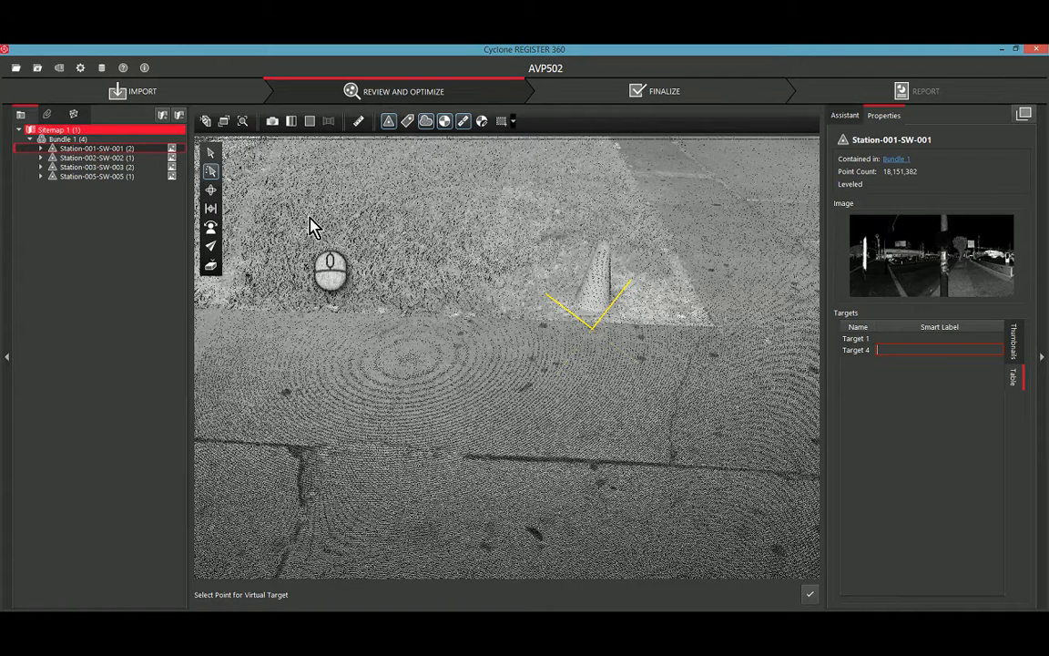
Open the recently used project AVP50Control, closing the current project
click(16, 68)
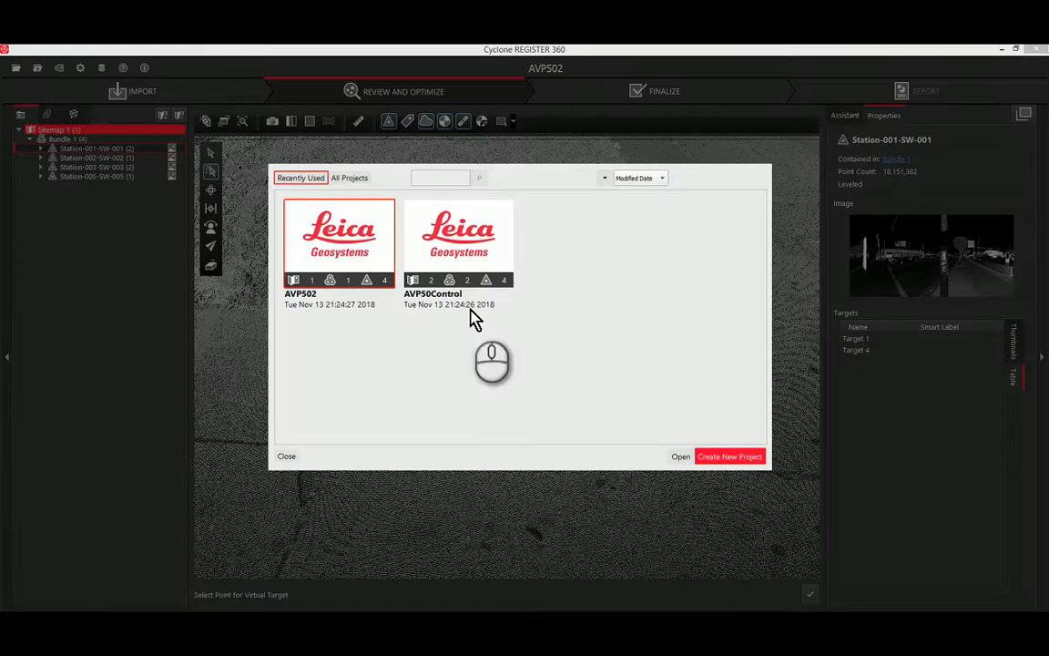
double_click(474, 261)
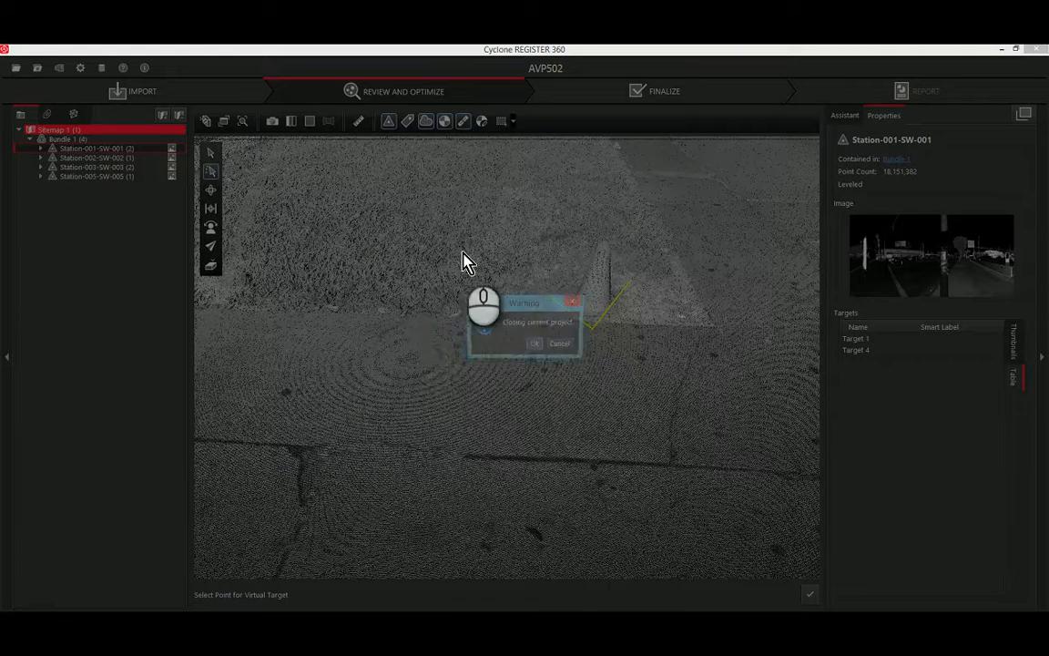
click(534, 345)
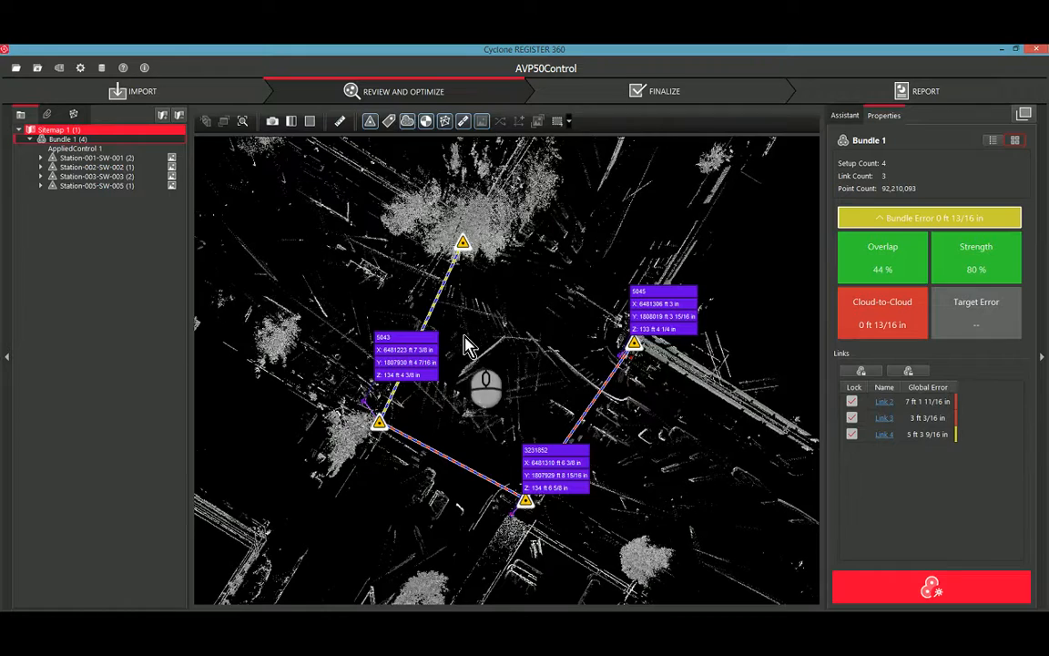
Examine the control coordinates applied to the linked stations in Bundle 1, with a close look at control point 5045 near Station-005-SW-005
scroll(633, 359, up, 5)
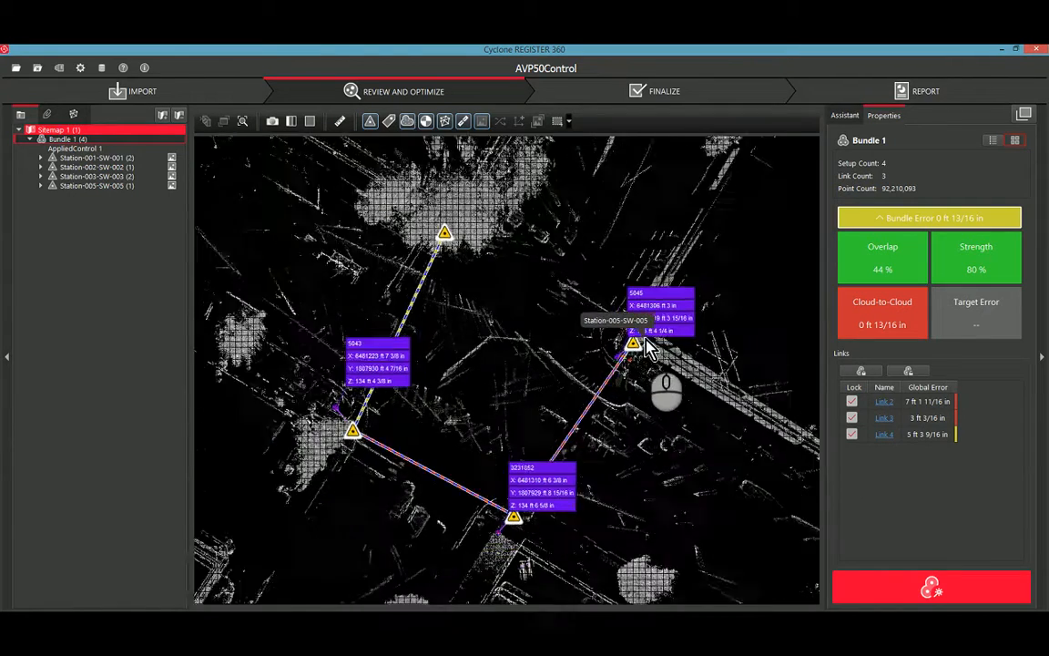
scroll(565, 386, down, 3)
scroll(522, 374, down, 3)
middle_drag(521, 374, 590, 263)
scroll(544, 395, up, 4)
scroll(547, 305, down, 3)
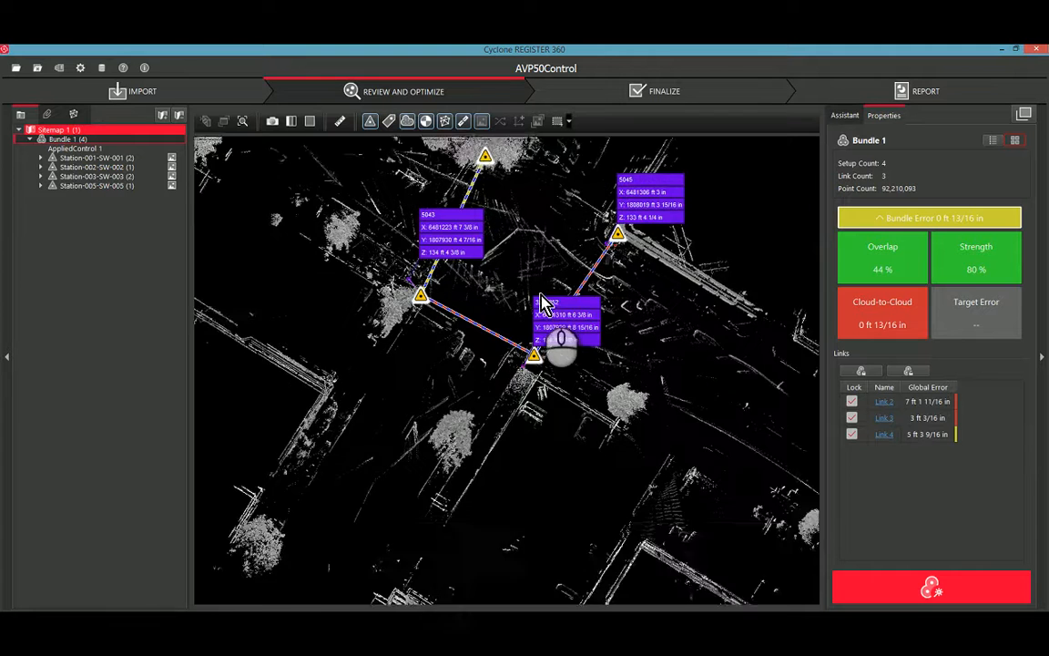
middle_drag(545, 308, 531, 365)
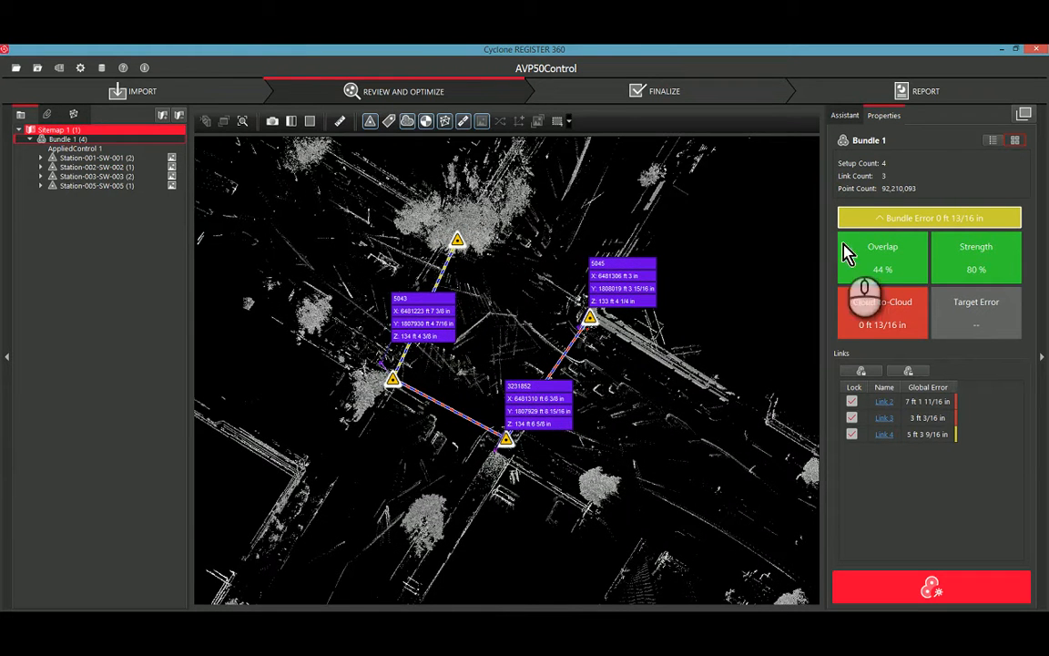
scroll(575, 335, up, 5)
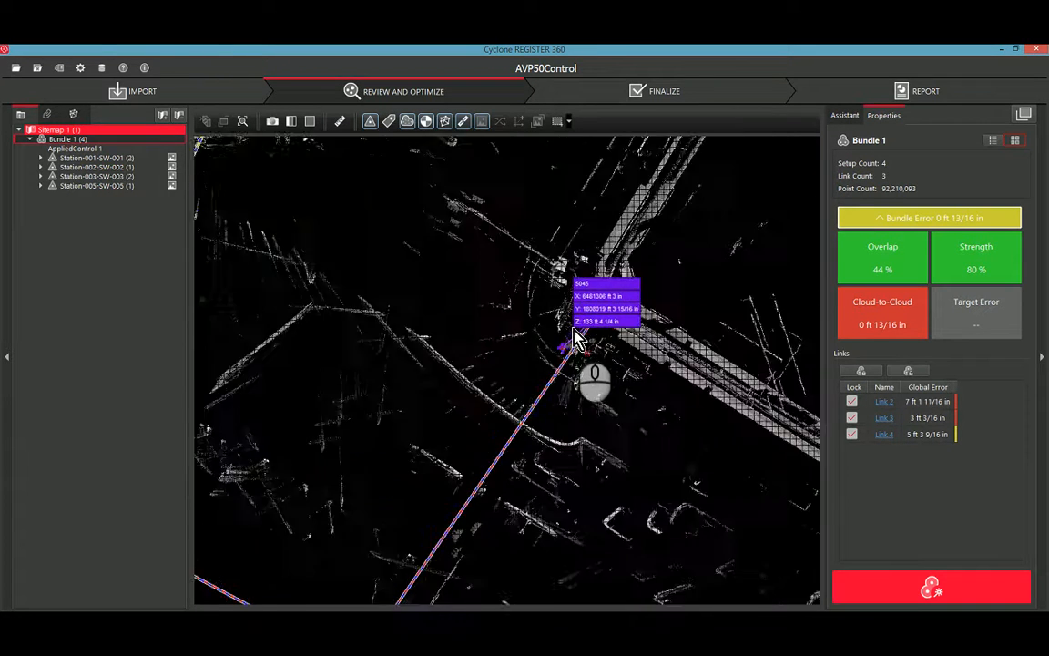
scroll(572, 333, up, 8)
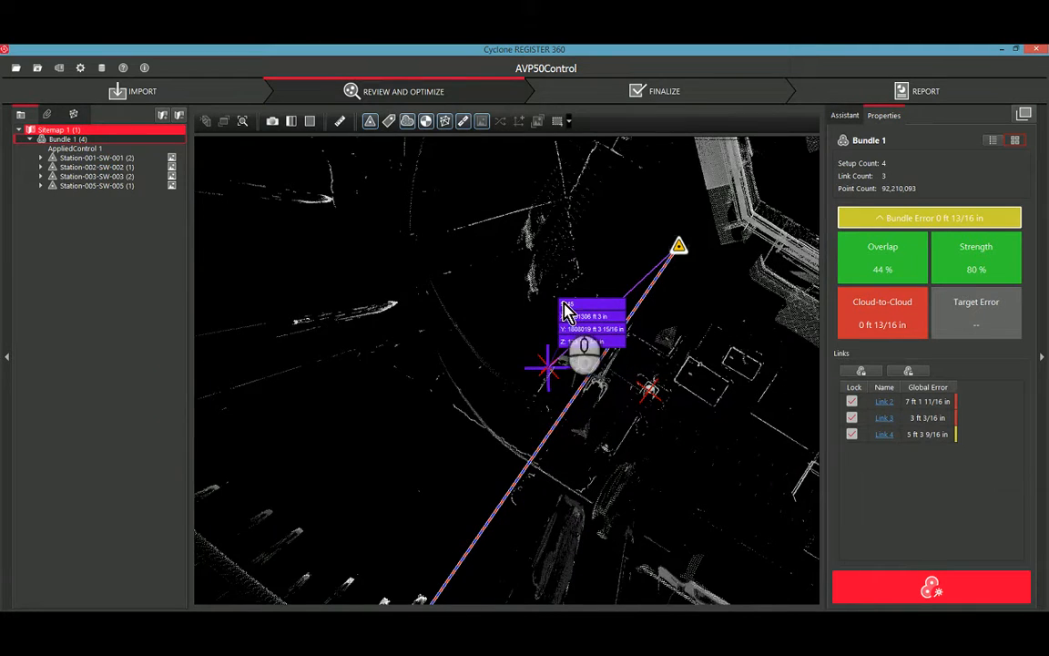
scroll(506, 351, down, 9)
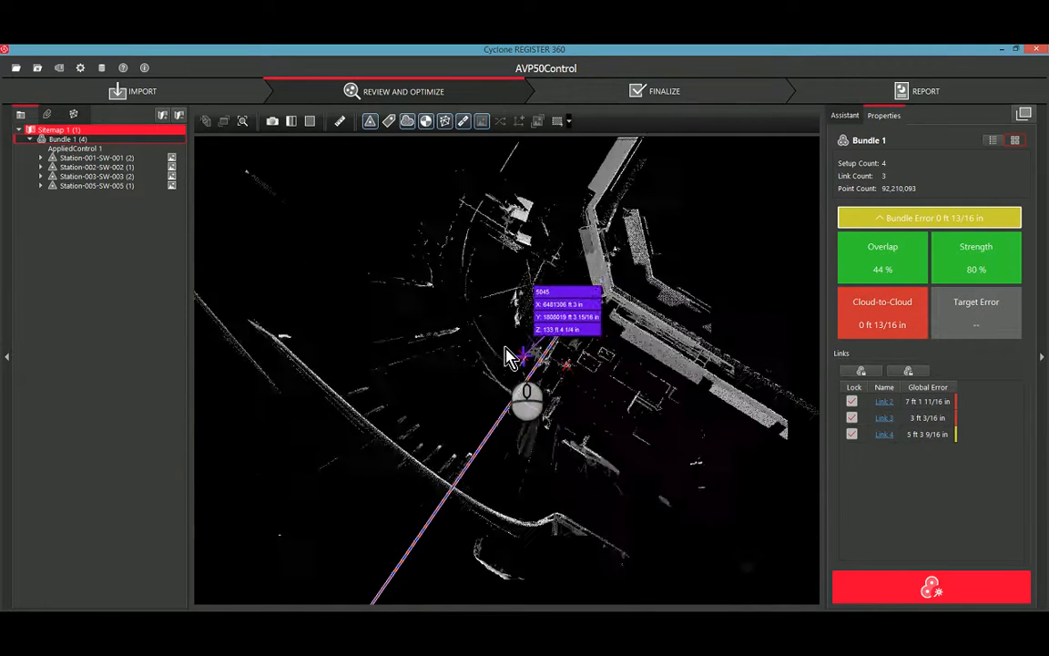
scroll(503, 354, down, 3)
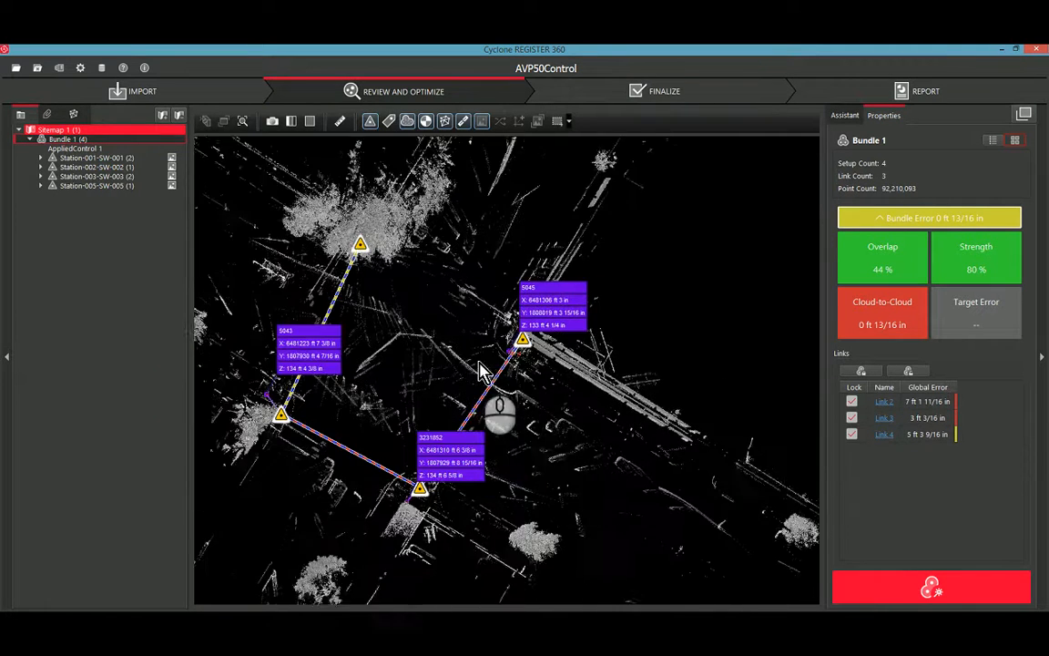
middle_drag(478, 367, 548, 357)
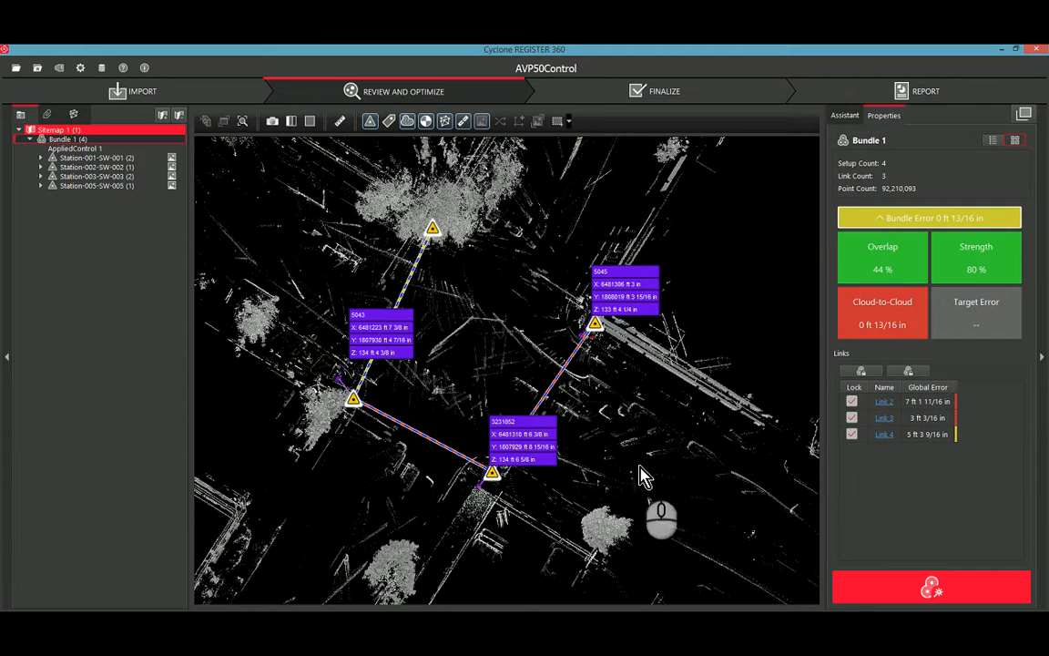
Optimize Bundle 1 and take the project on to the Finalize stage
click(932, 589)
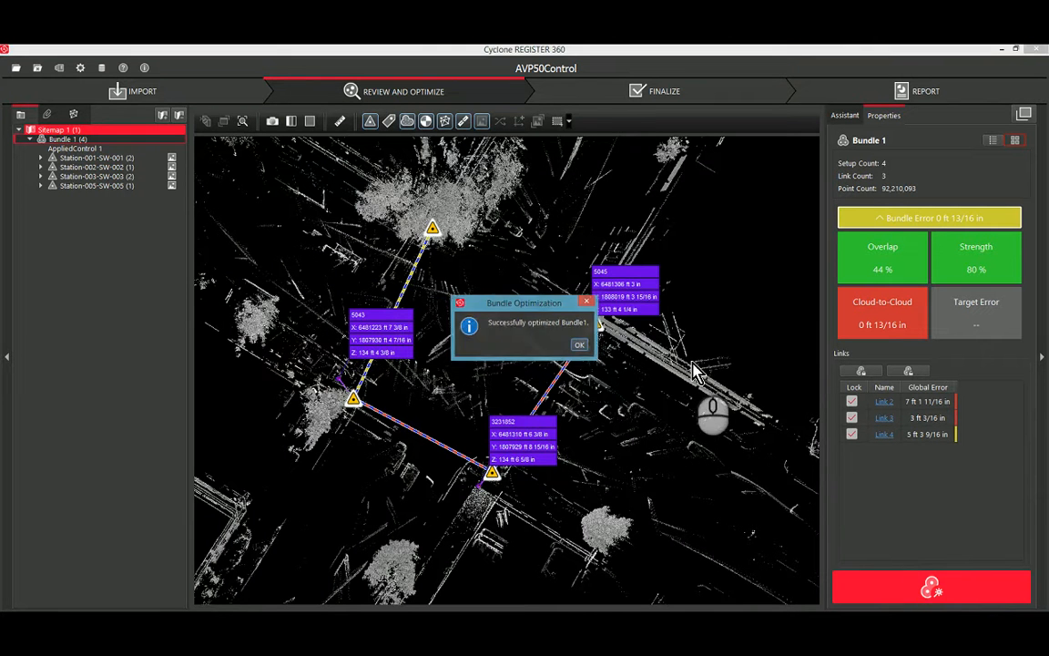
click(580, 345)
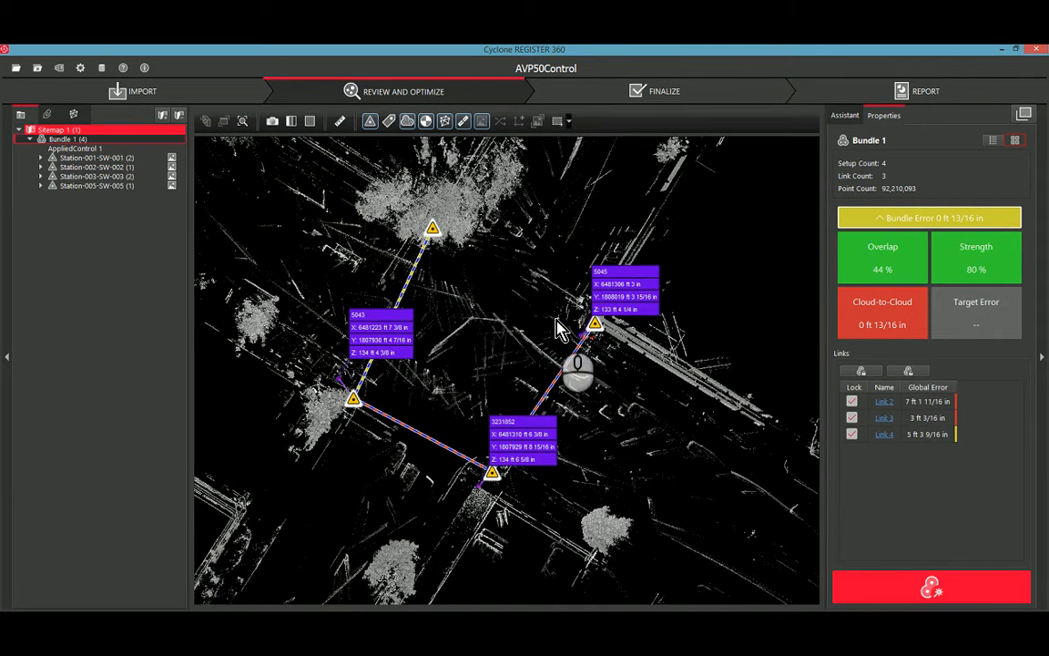
click(627, 95)
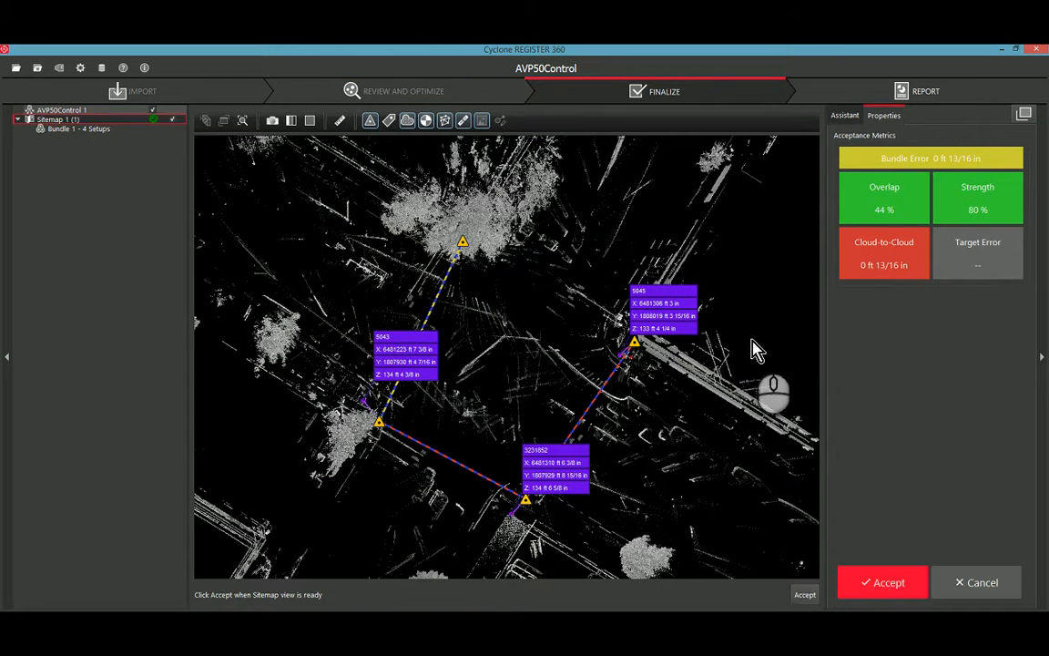
Review the project report, covering the sitemap image, overall quality, link-quality matrix, survey report, link error results and graphics
scroll(550, 345, down, 1)
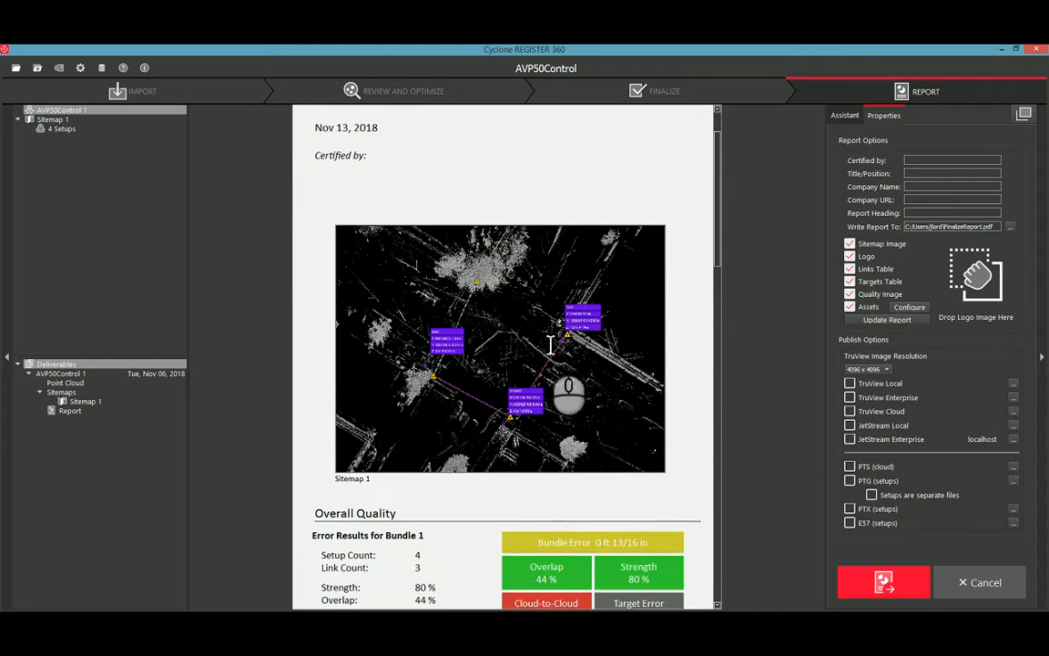
scroll(550, 345, down, 5)
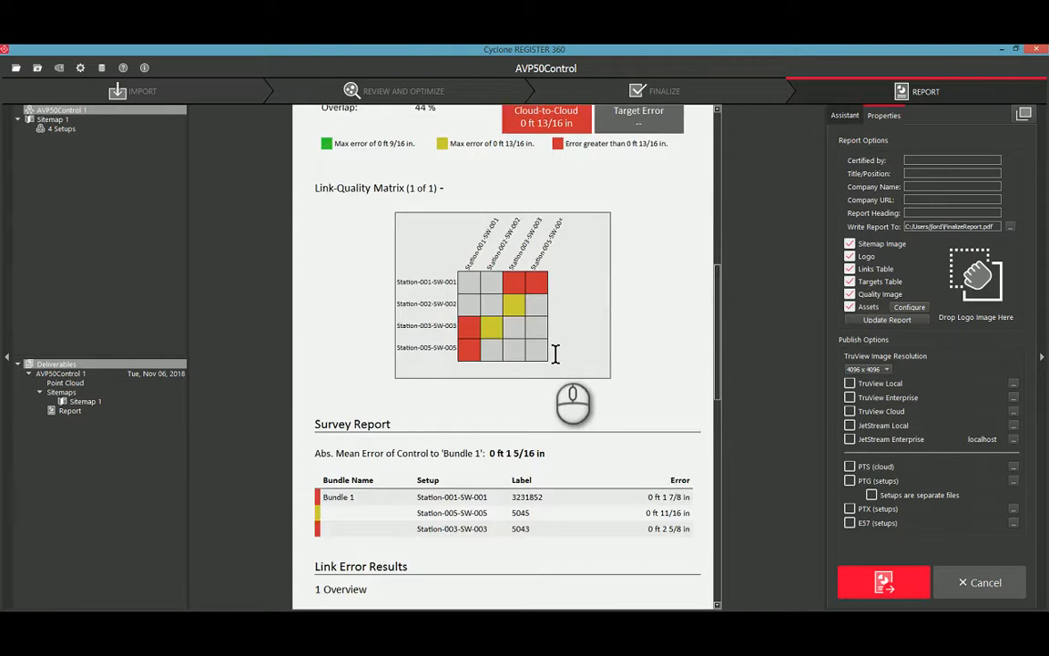
scroll(554, 353, down, 8)
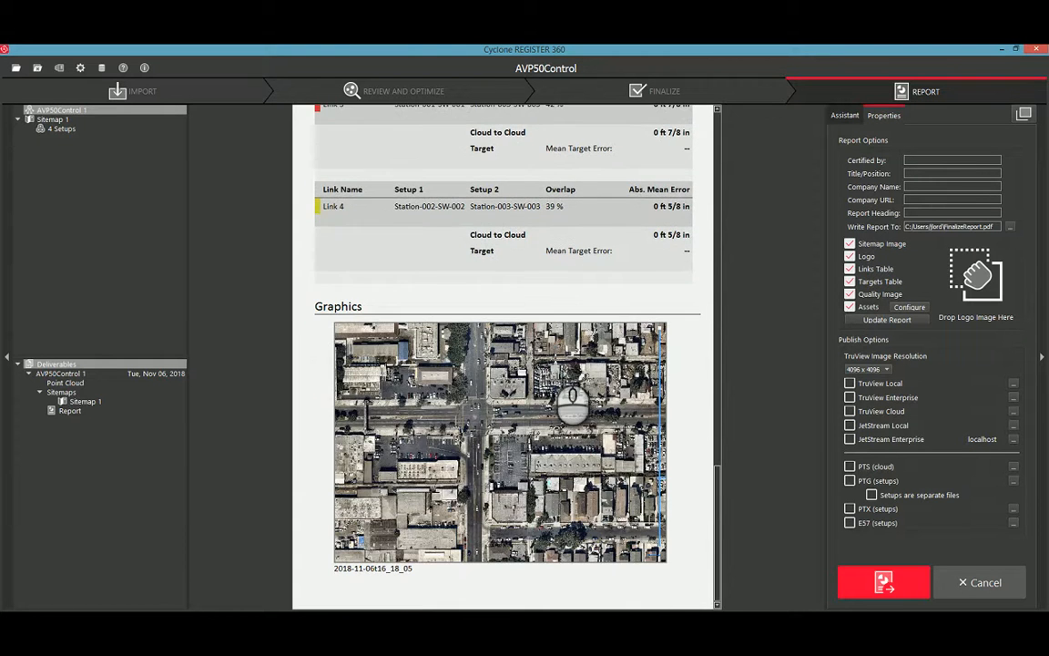
scroll(478, 423, up, 7)
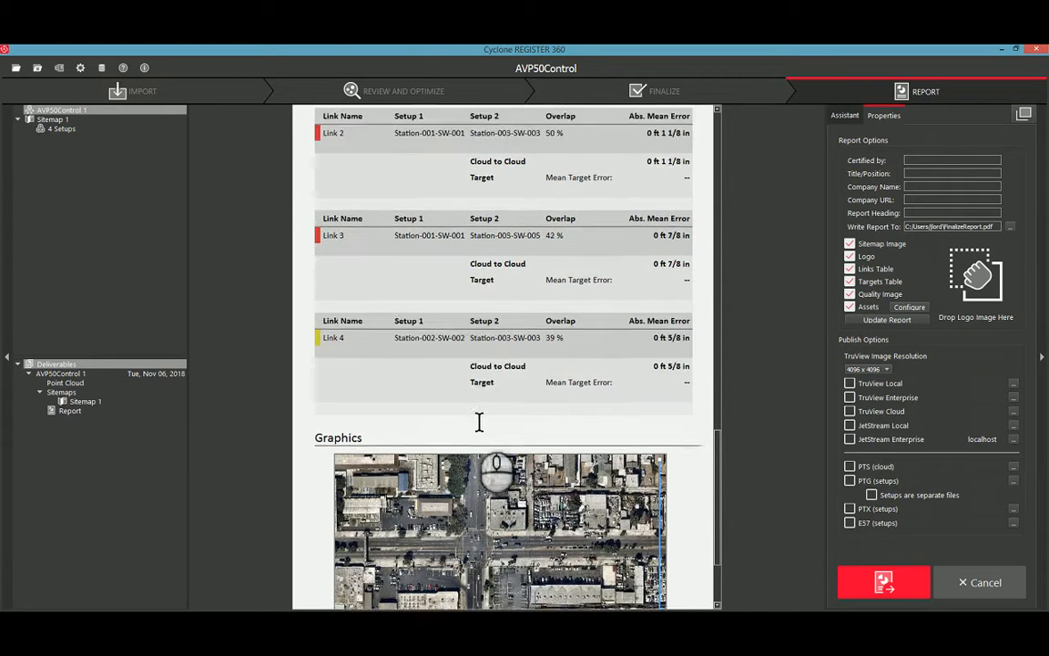
scroll(476, 386, up, 3)
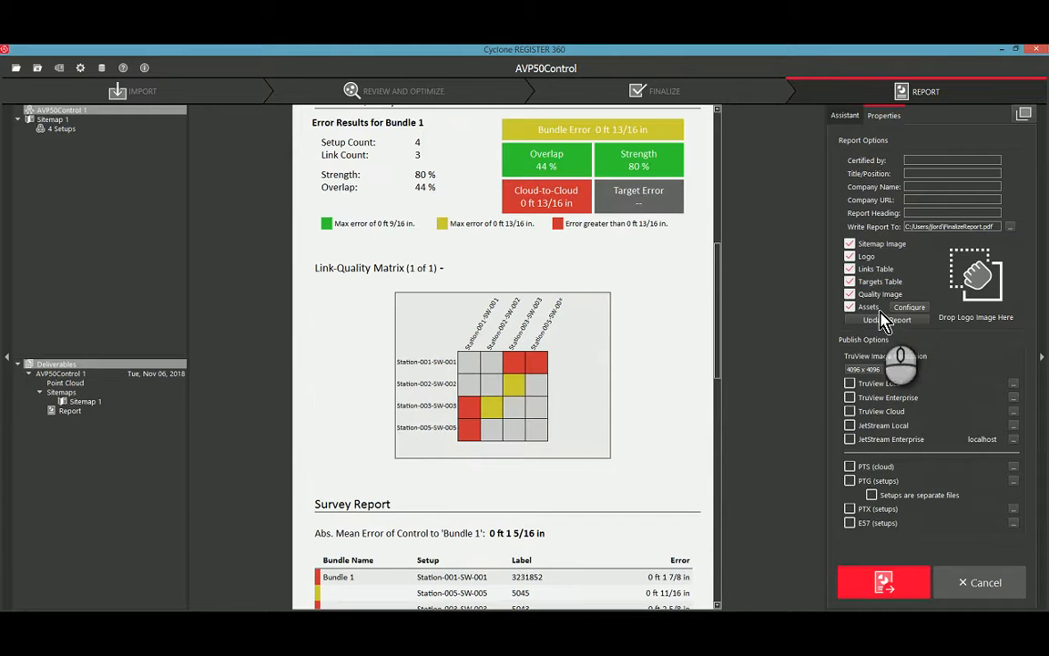